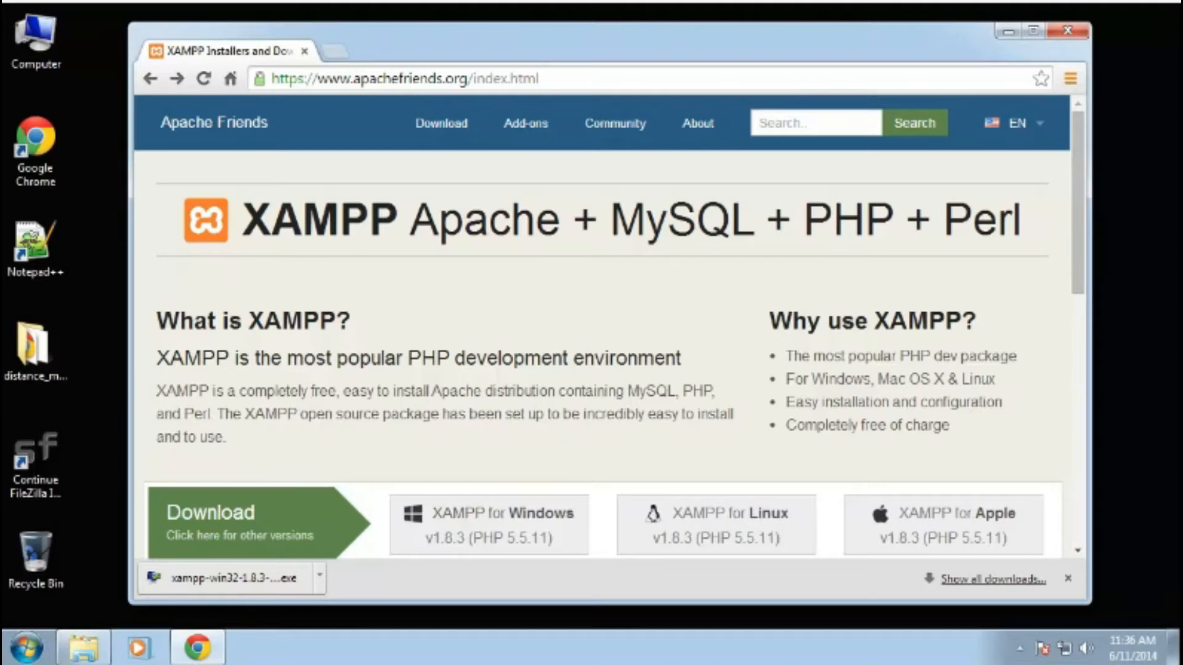
- Download the XAMPP for Windows v1.8.3 installer and cancel the duplicate download that also starts
scroll(514, 437, "down", 1)
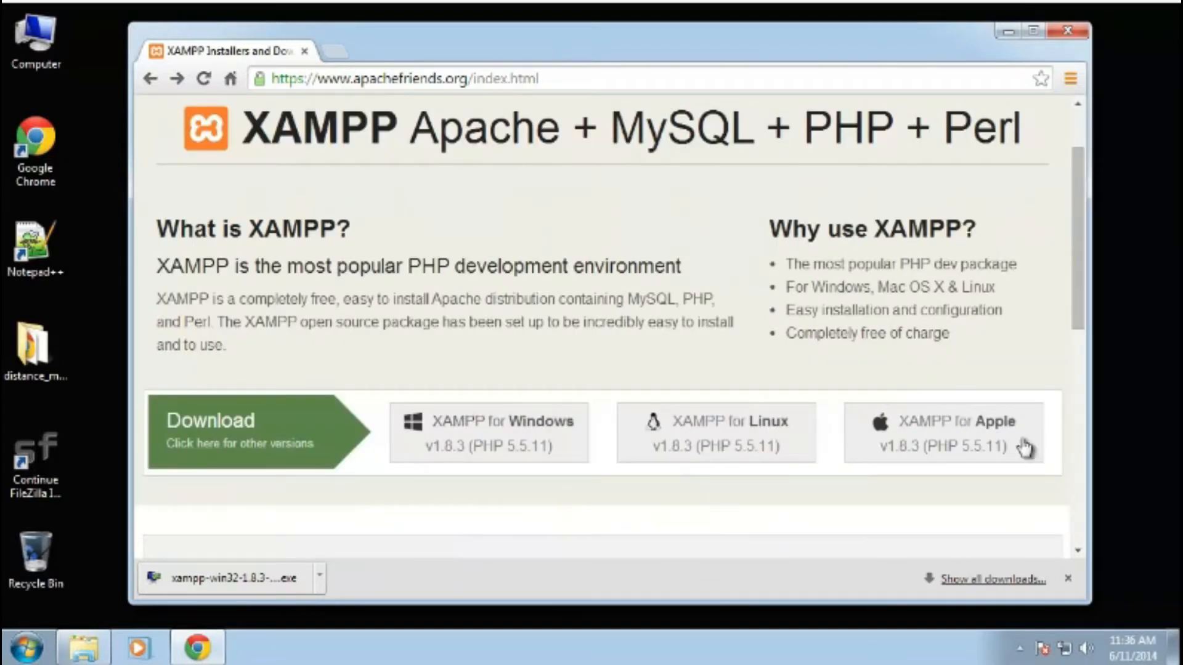
left_click(502, 449)
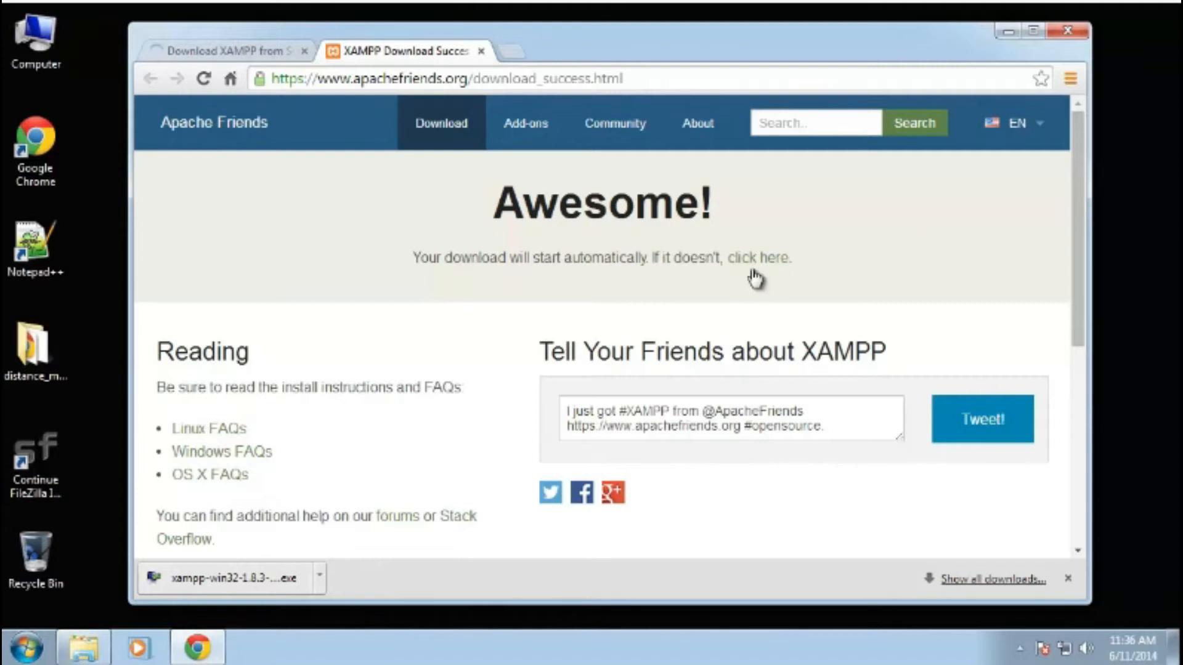
left_click(759, 258)
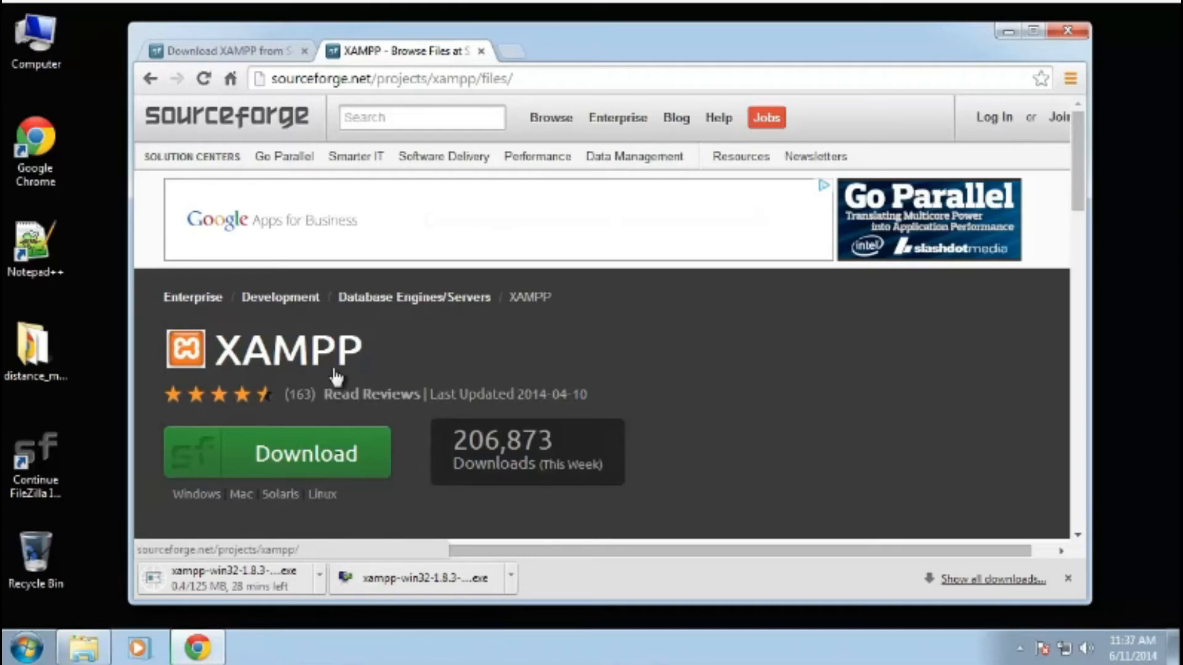
left_click(319, 574)
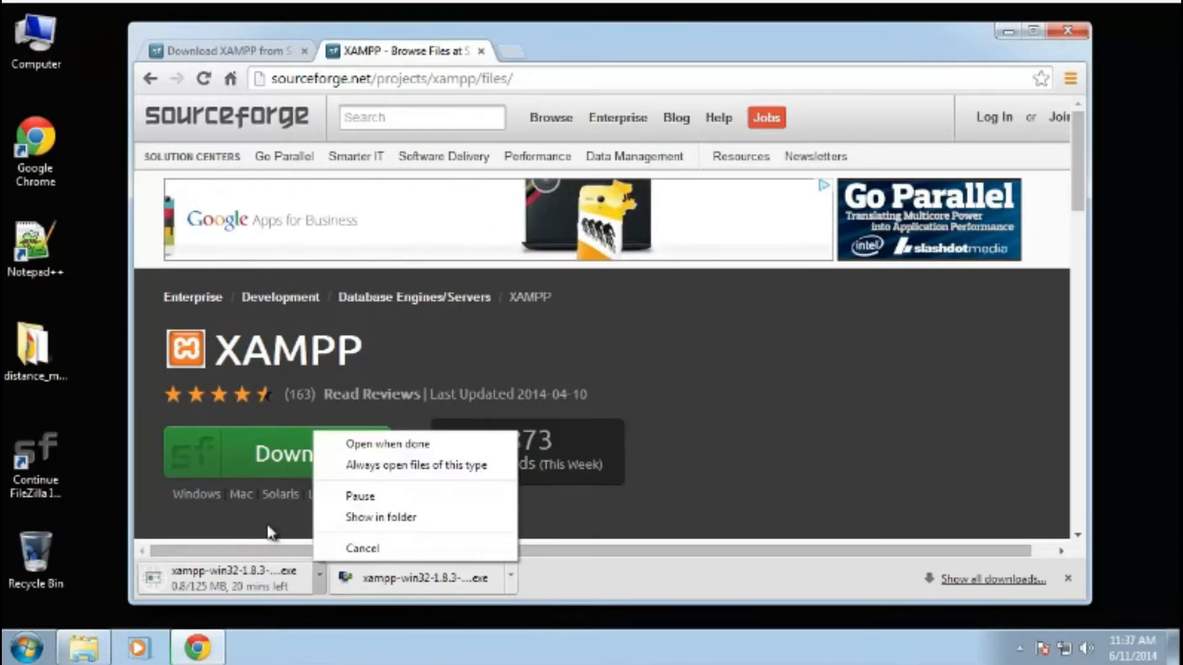
left_click(362, 548)
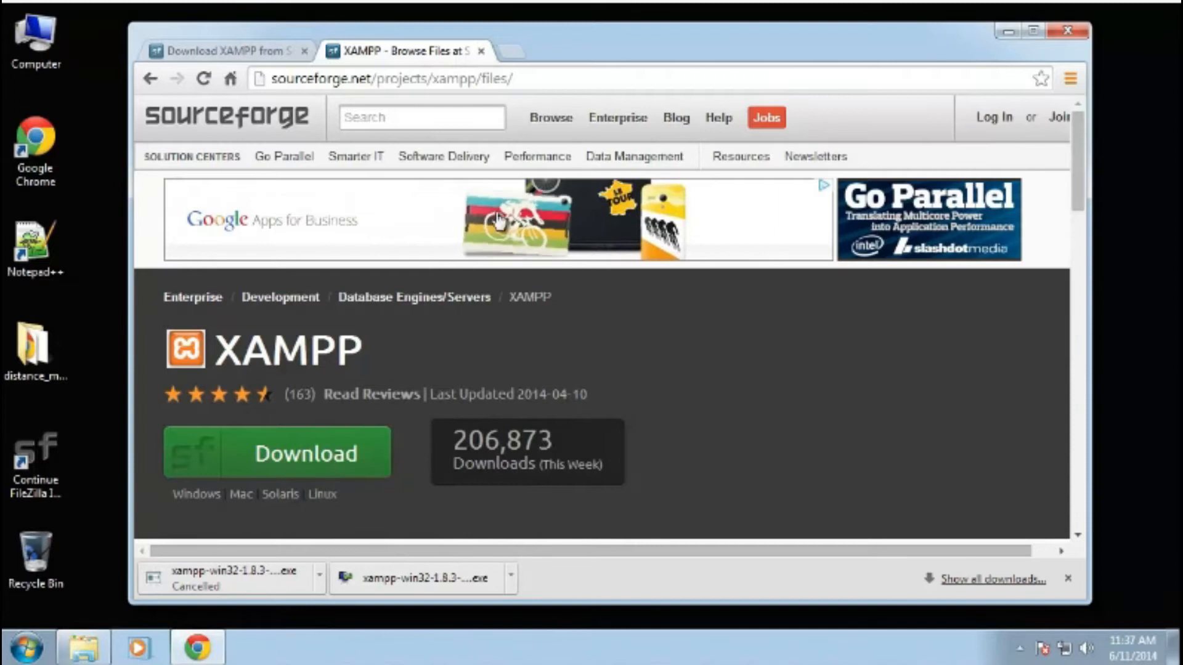
- Launch xampp-win32-1.8.3-4-VC11-installer from the Downloads folder and continue past the setup welcome page
left_click(1004, 31)
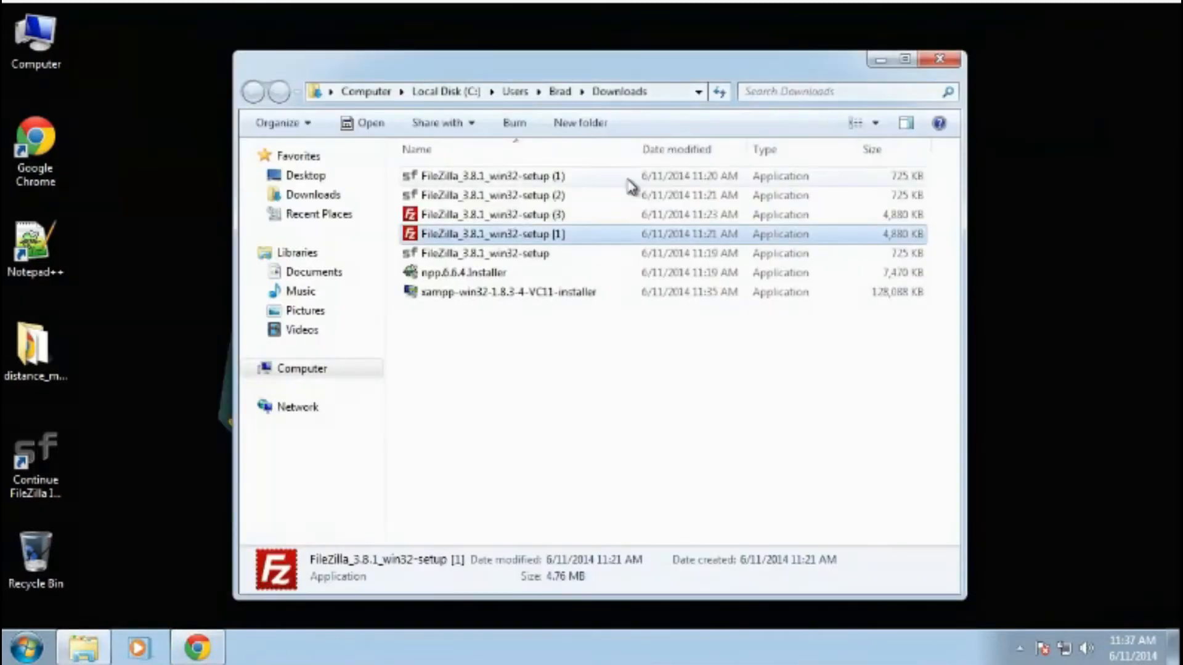
left_click(479, 292)
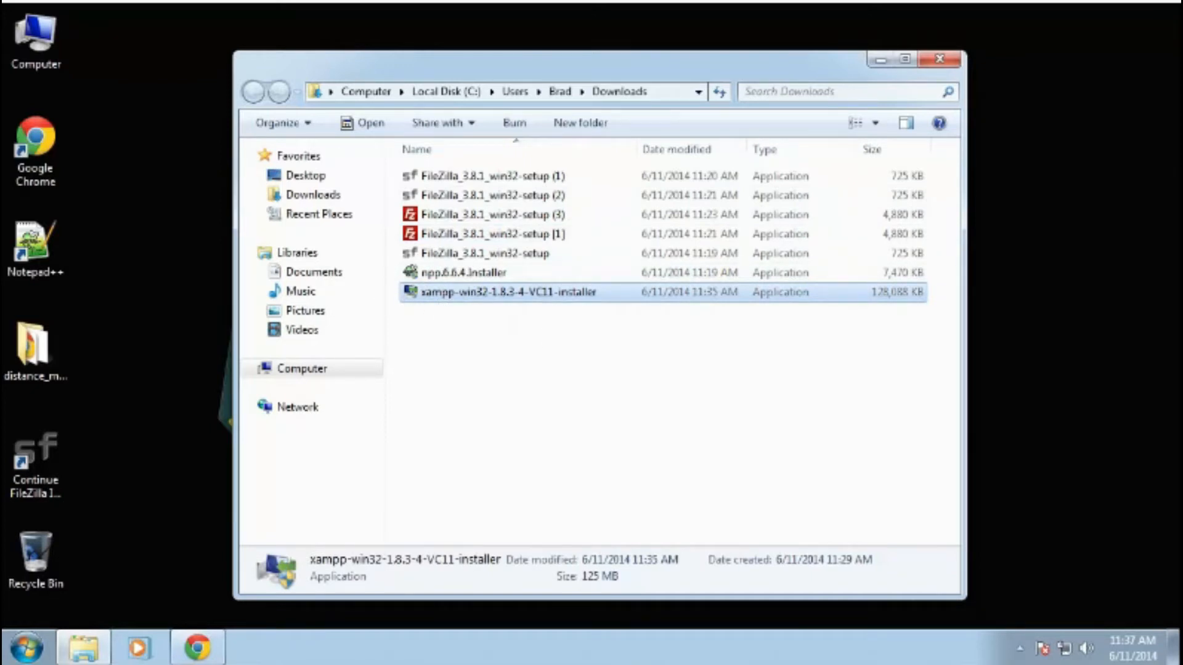
double_click(461, 292)
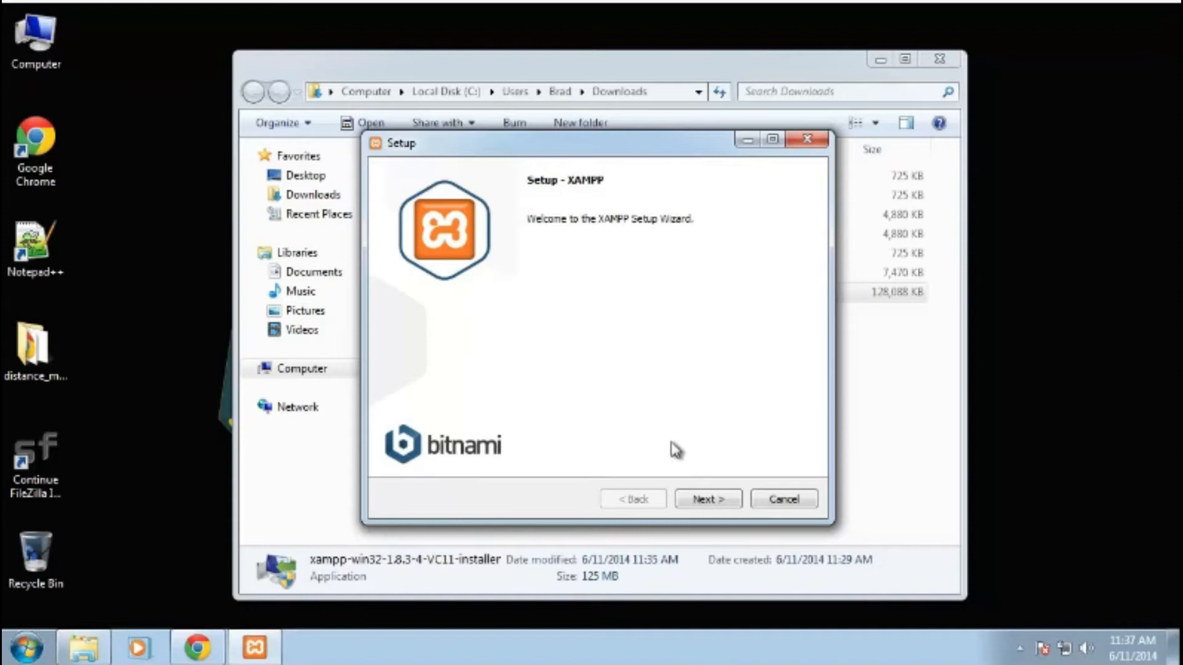
left_click(712, 501)
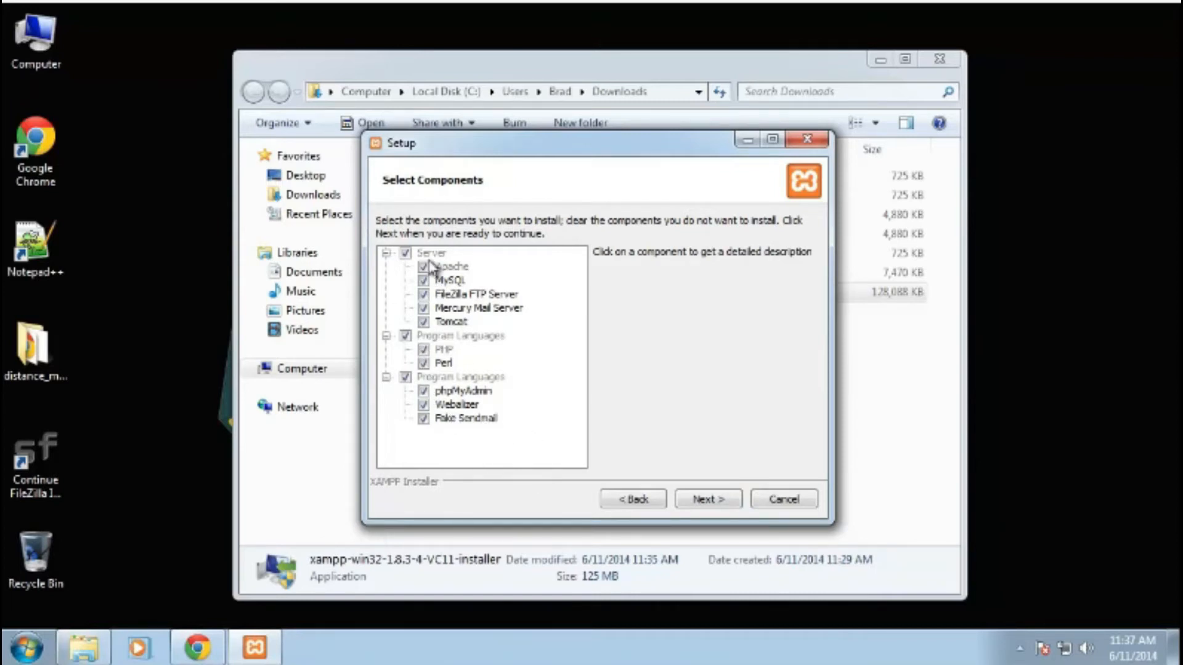
- Deselect FileZilla FTP Server, Mercury Mail Server, Tomcat, Webalizer and Fake Sendmail from the components, and continue
left_click(424, 294)
left_click(424, 309)
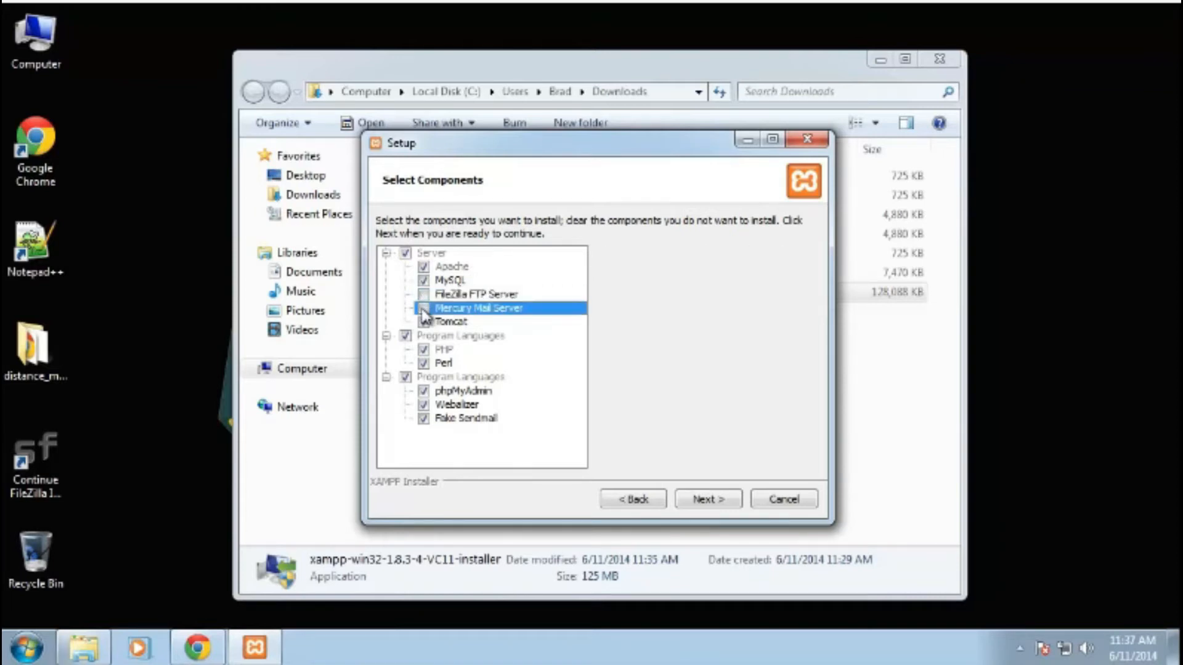
left_click(430, 324)
left_click(424, 321)
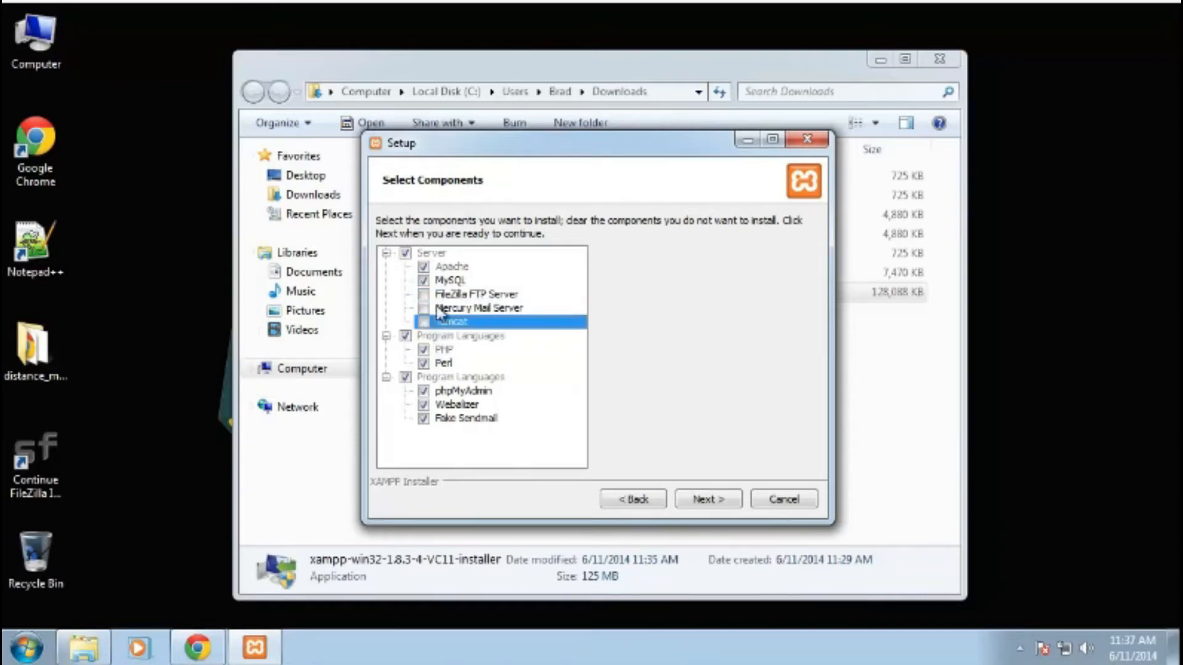
left_click(424, 404)
left_click(424, 418)
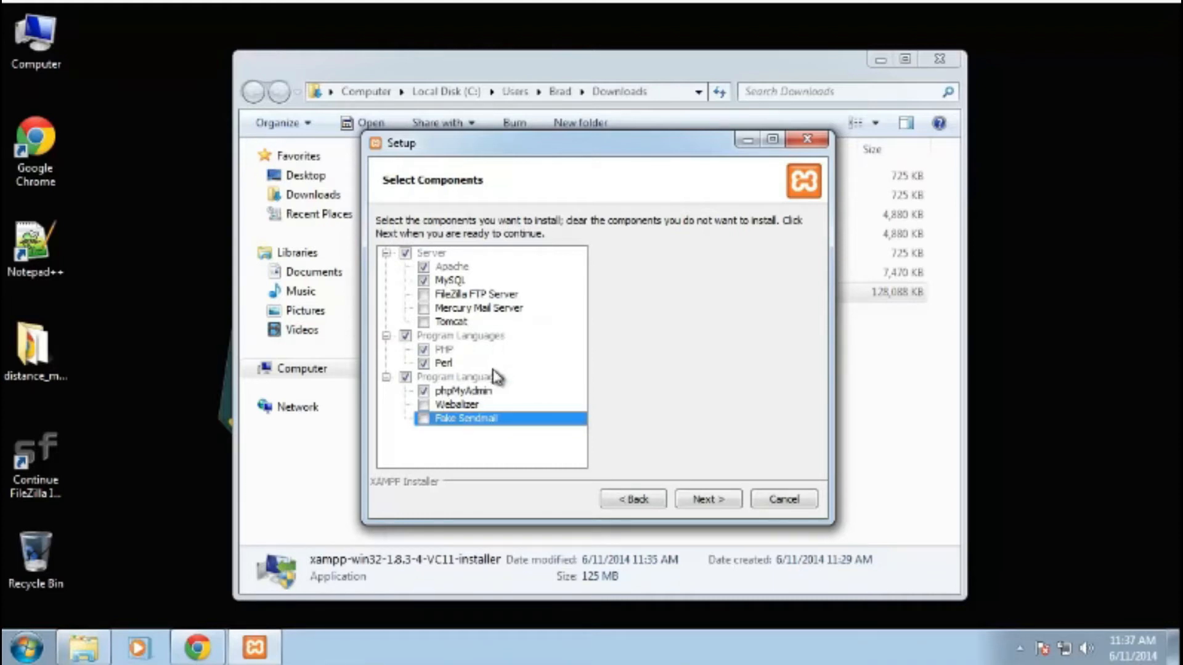
left_click(706, 506)
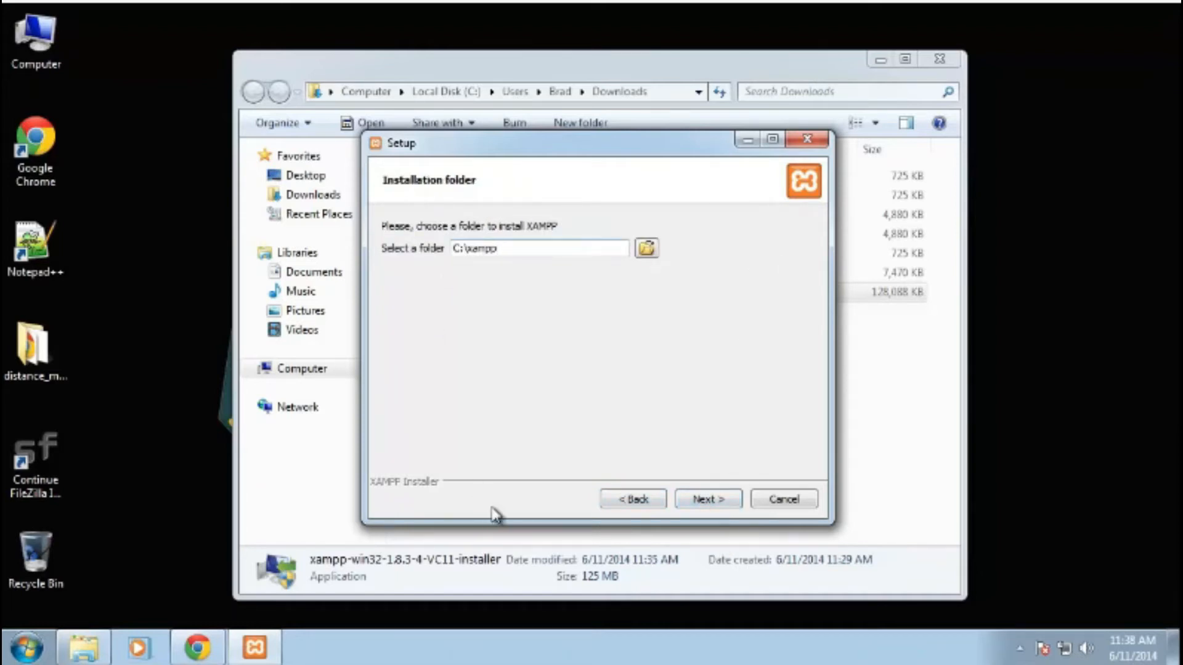
- Keep the installation folder C:\xampp and continue past the Bitnami for XAMPP page
left_click(707, 512)
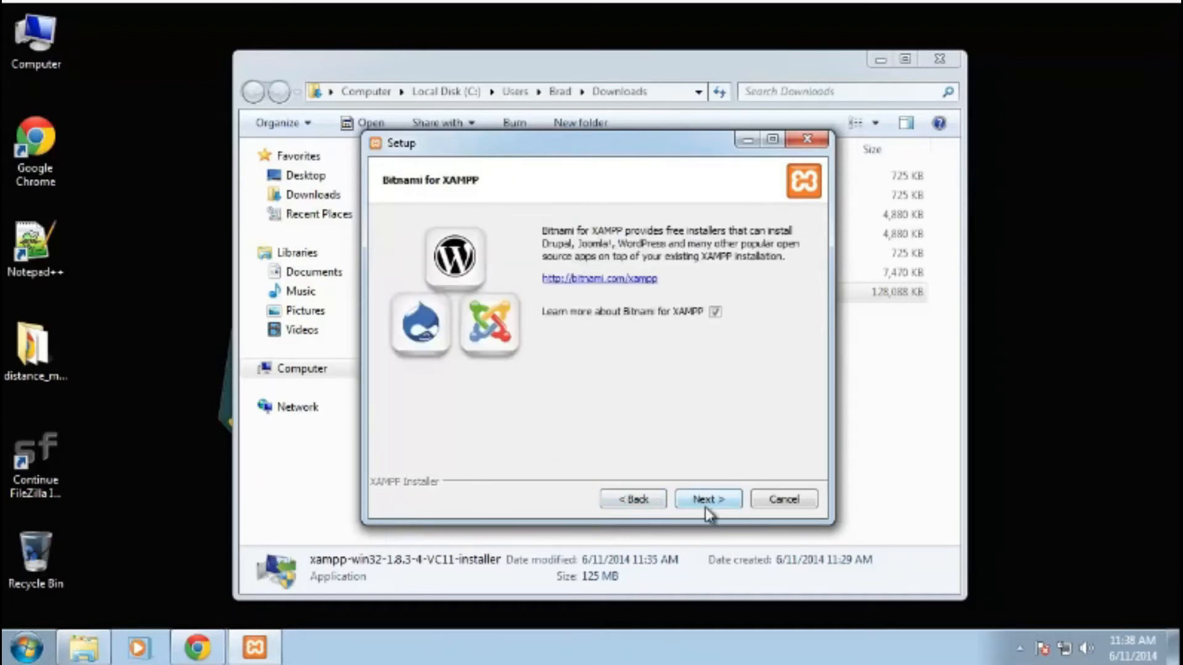
left_click(706, 500)
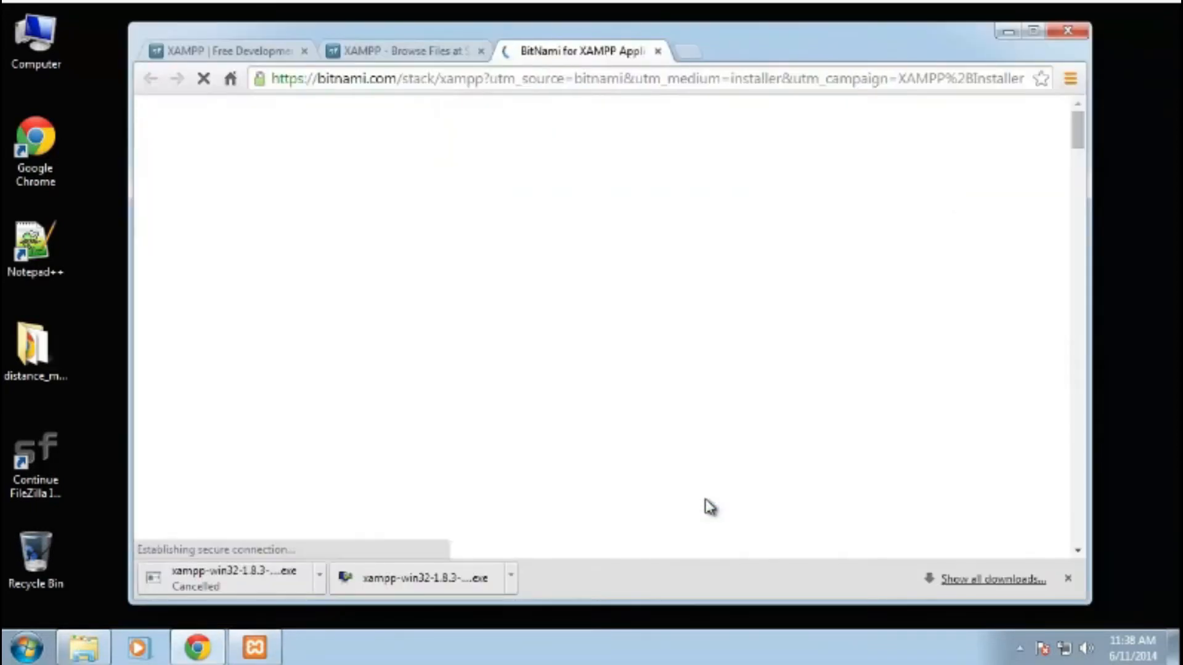
- Close the Bitnami browser tab that opened and minimize the browser window
left_click(655, 52)
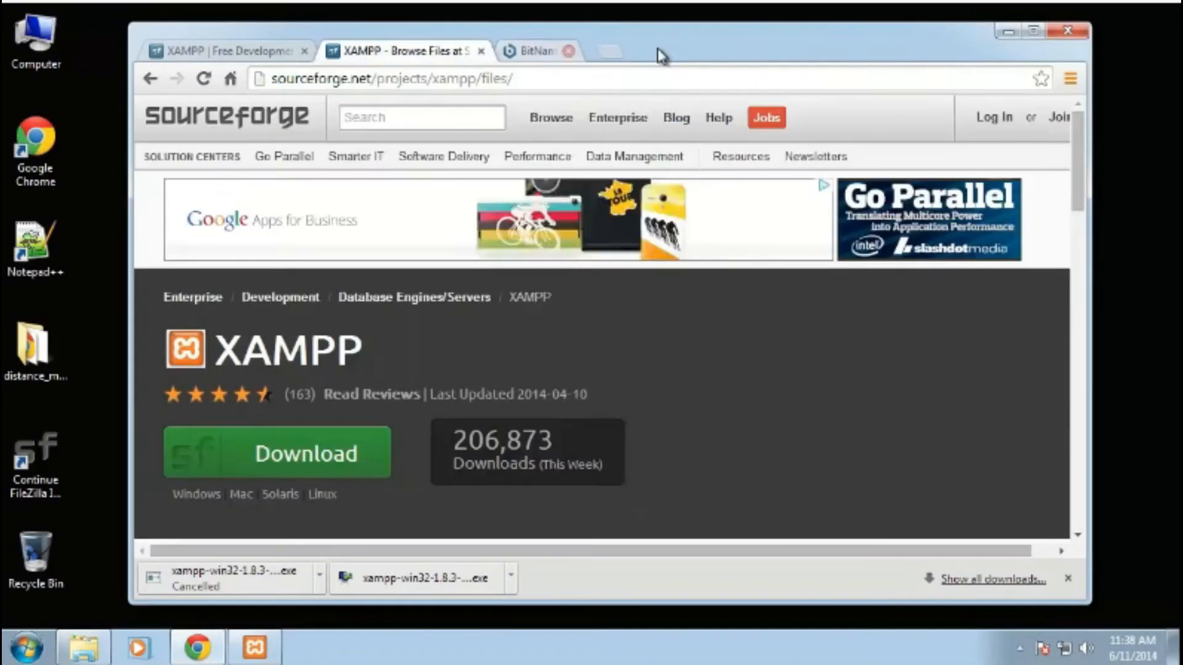
left_click(1008, 31)
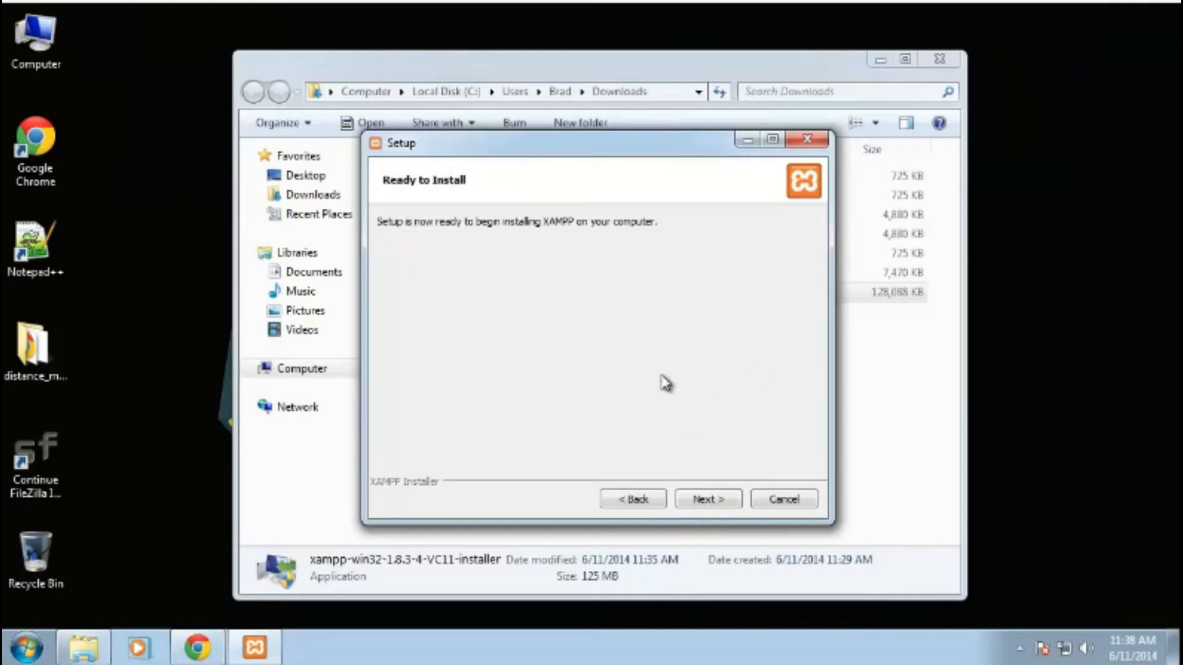
- Run the XAMPP installation, finish the wizard with the Control Panel start option on, and close the Downloads window
left_click(715, 499)
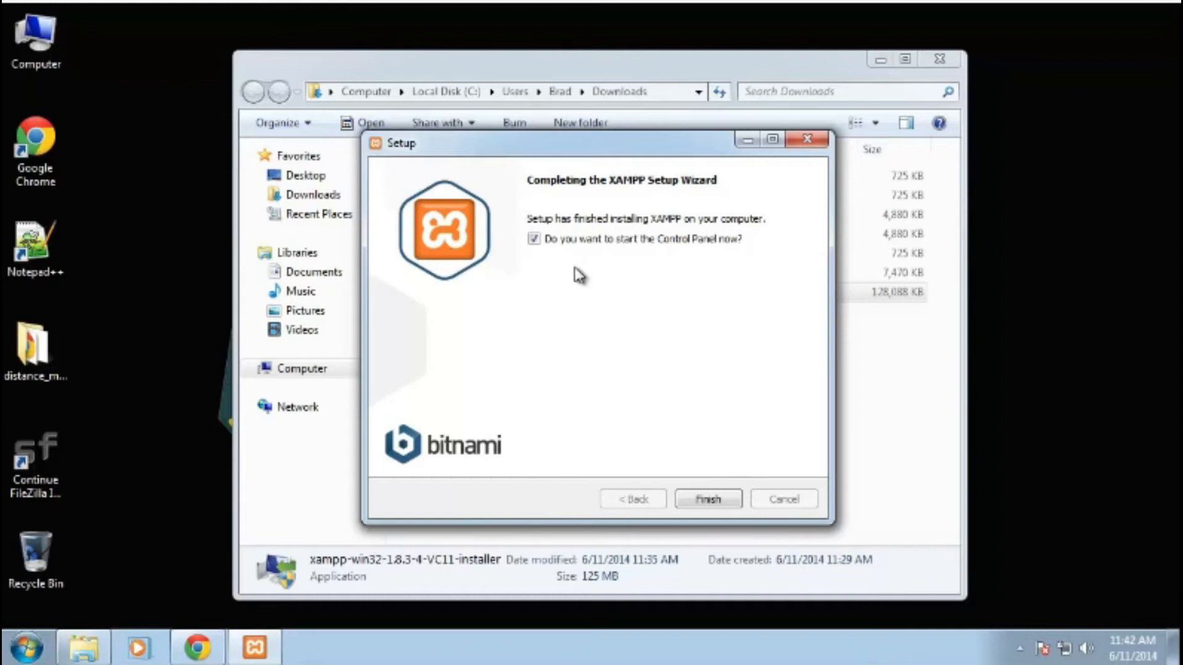
left_click(707, 500)
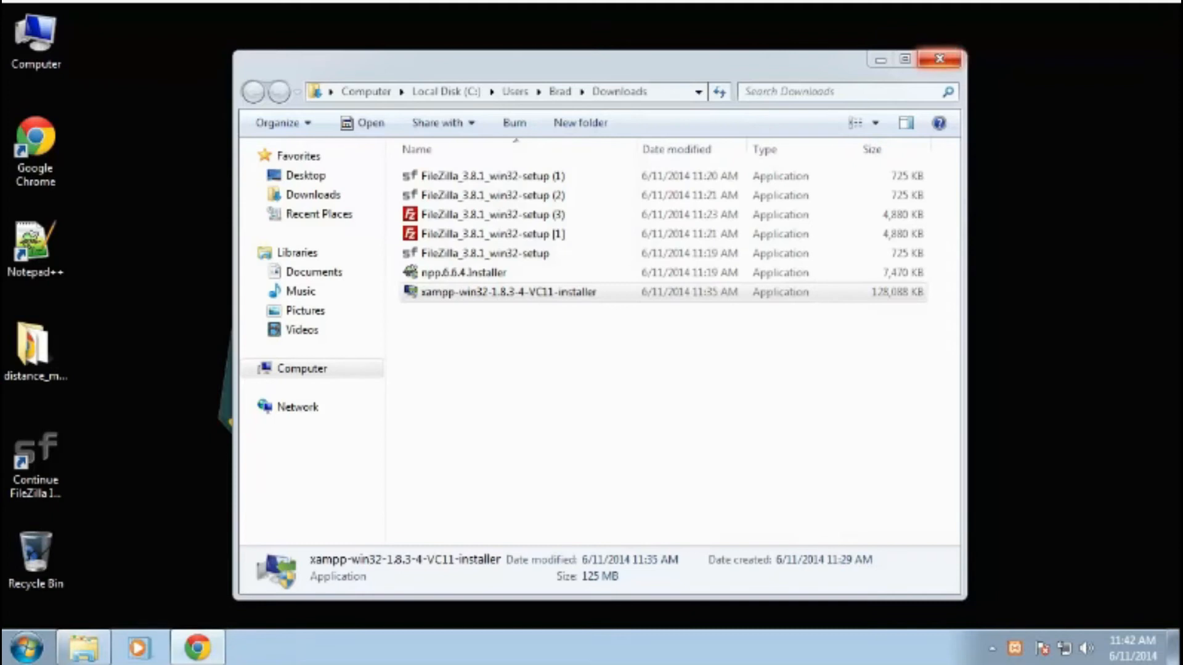
left_click(948, 61)
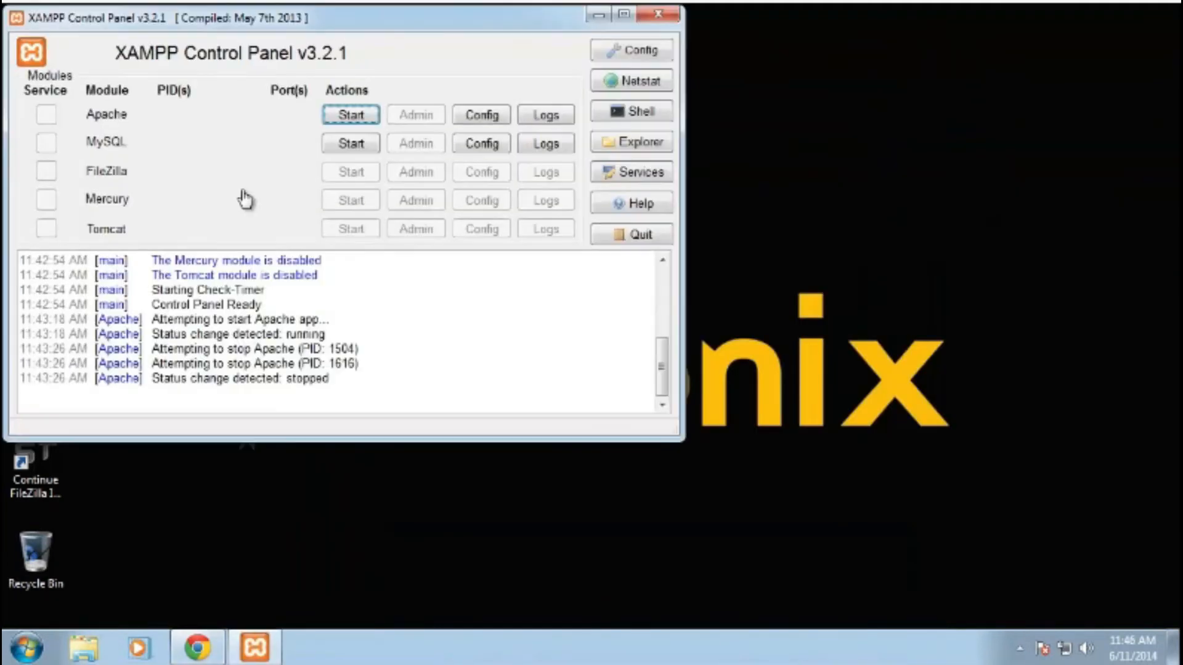
- Quit the XAMPP Control Panel completely from its system tray icon
left_click_drag(280, 27, 405, 125)
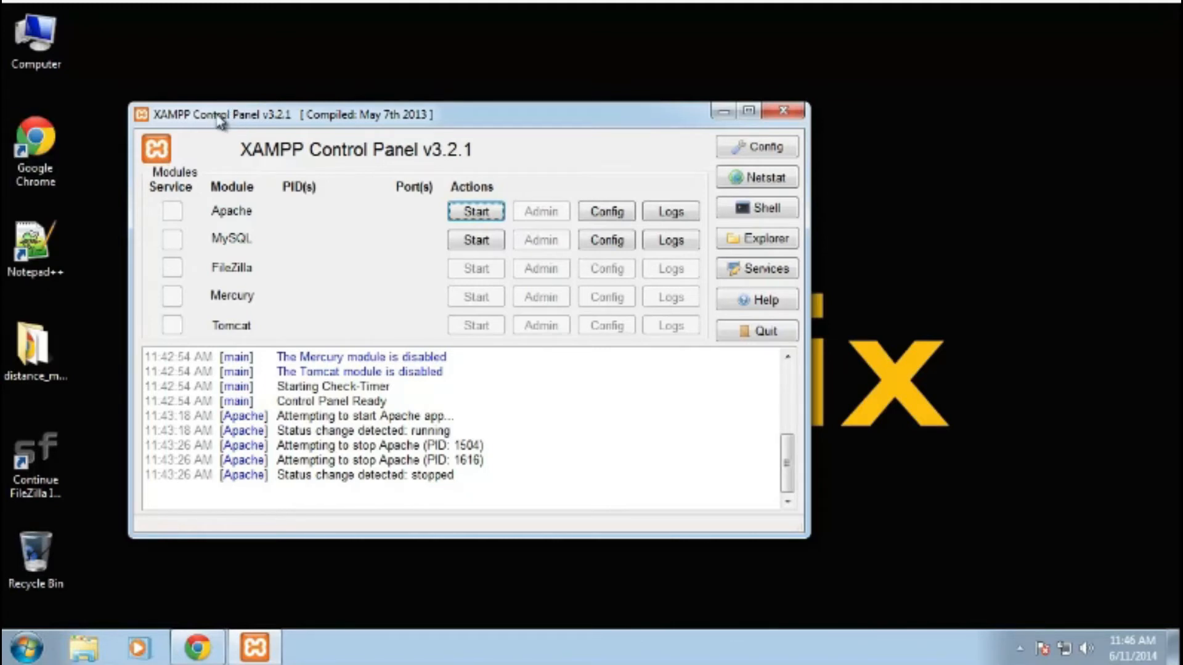
left_click(783, 111)
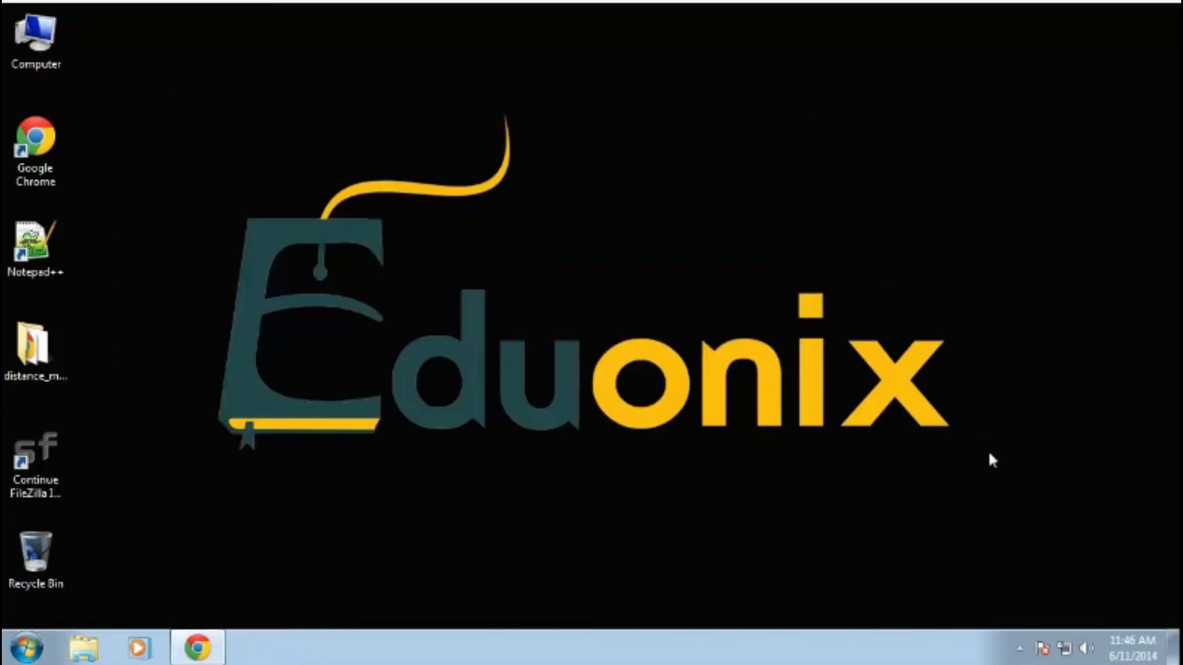
left_click(1019, 648)
right_click(1047, 554)
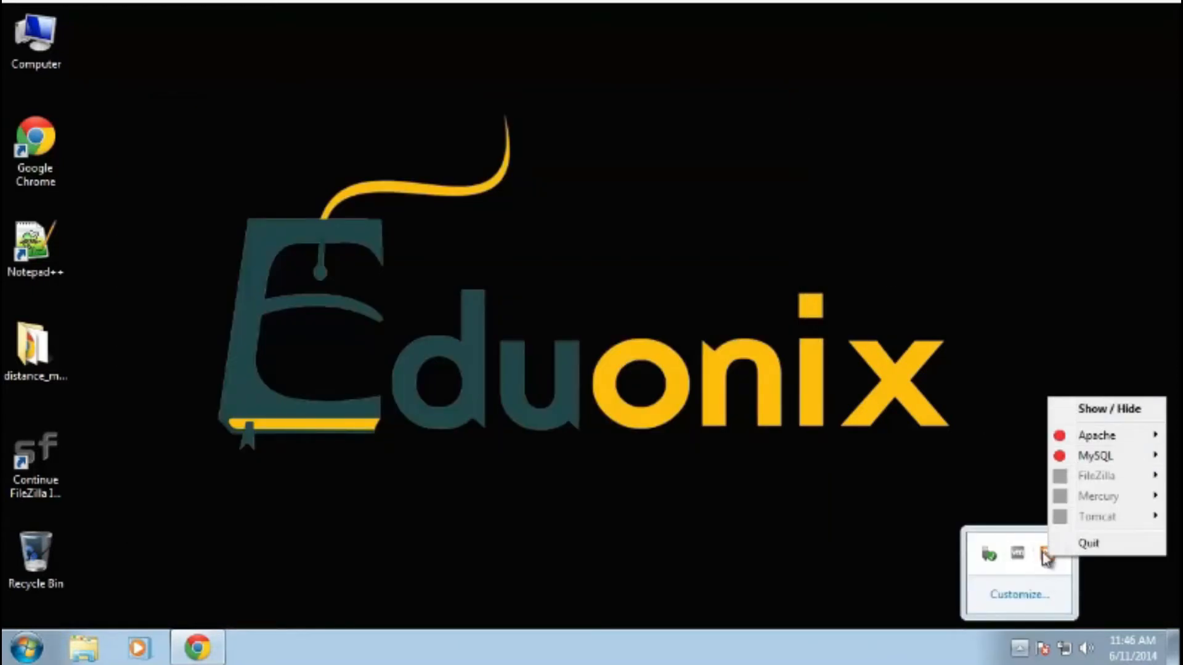
left_click(1072, 543)
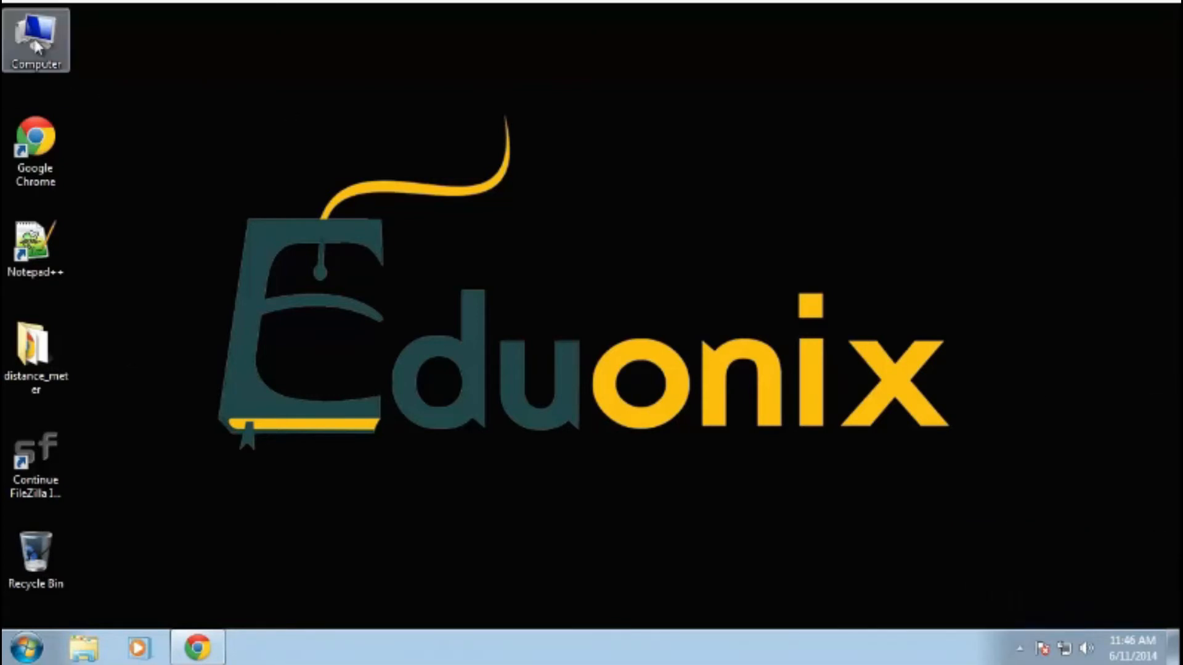
- Open the C:\xampp folder and run xampp-control as administrator
double_click(36, 46)
double_click(468, 185)
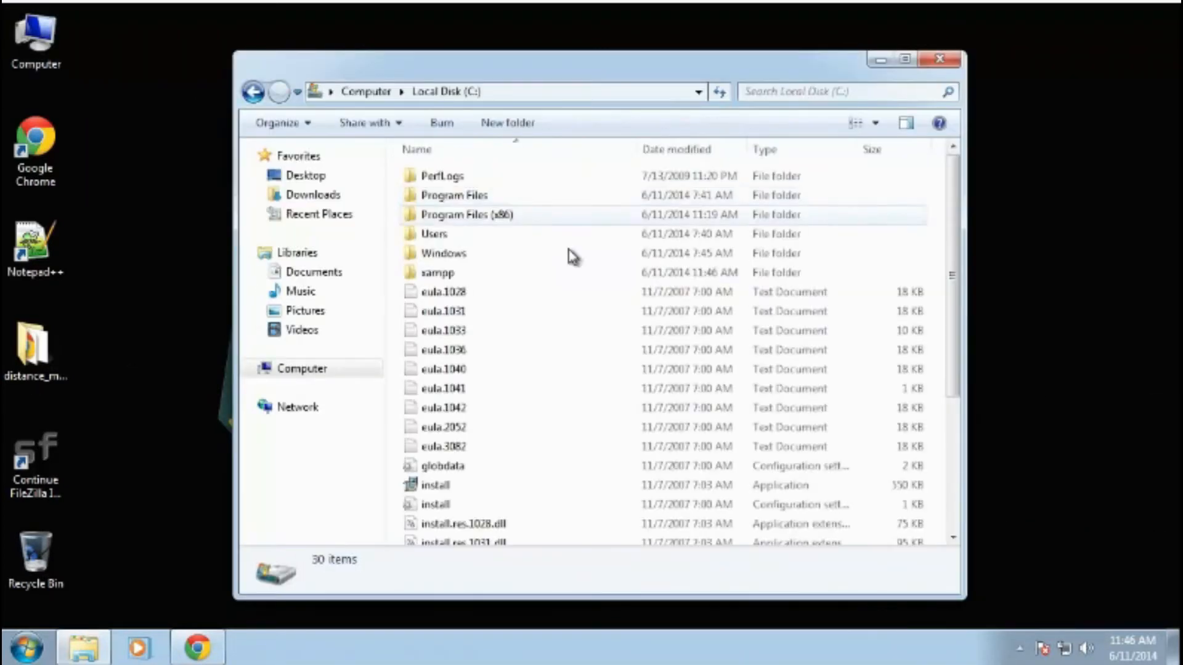
double_click(453, 274)
scroll(567, 317, "down", 2)
scroll(566, 319, "down", 3)
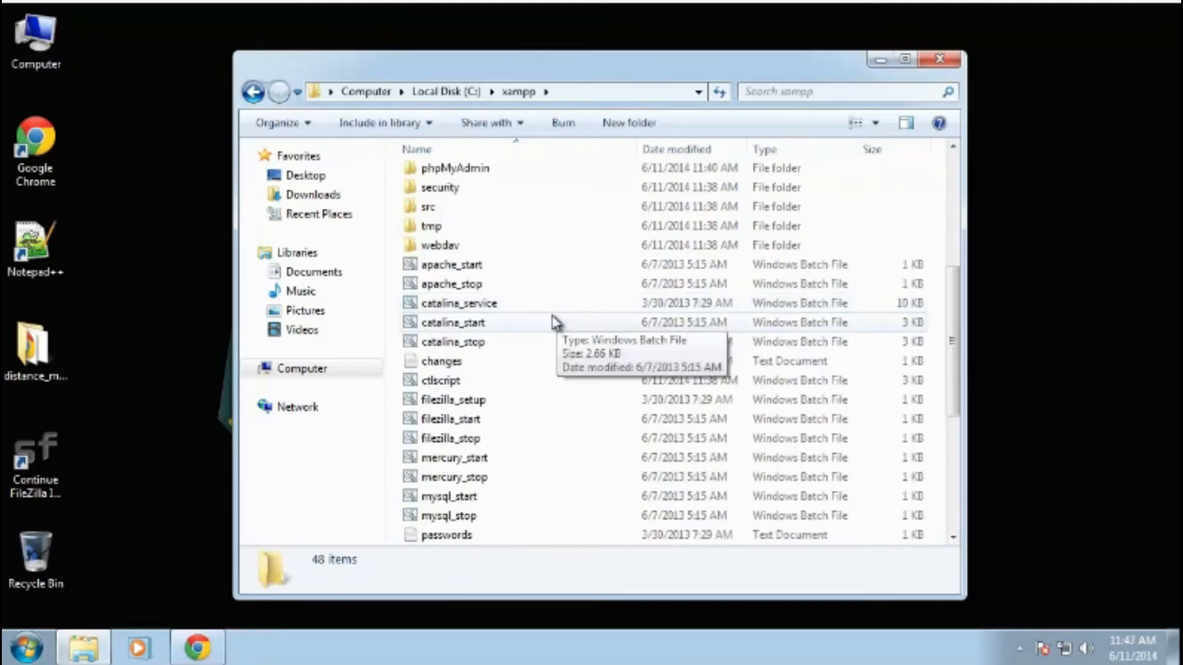
scroll(545, 323, "down", 5)
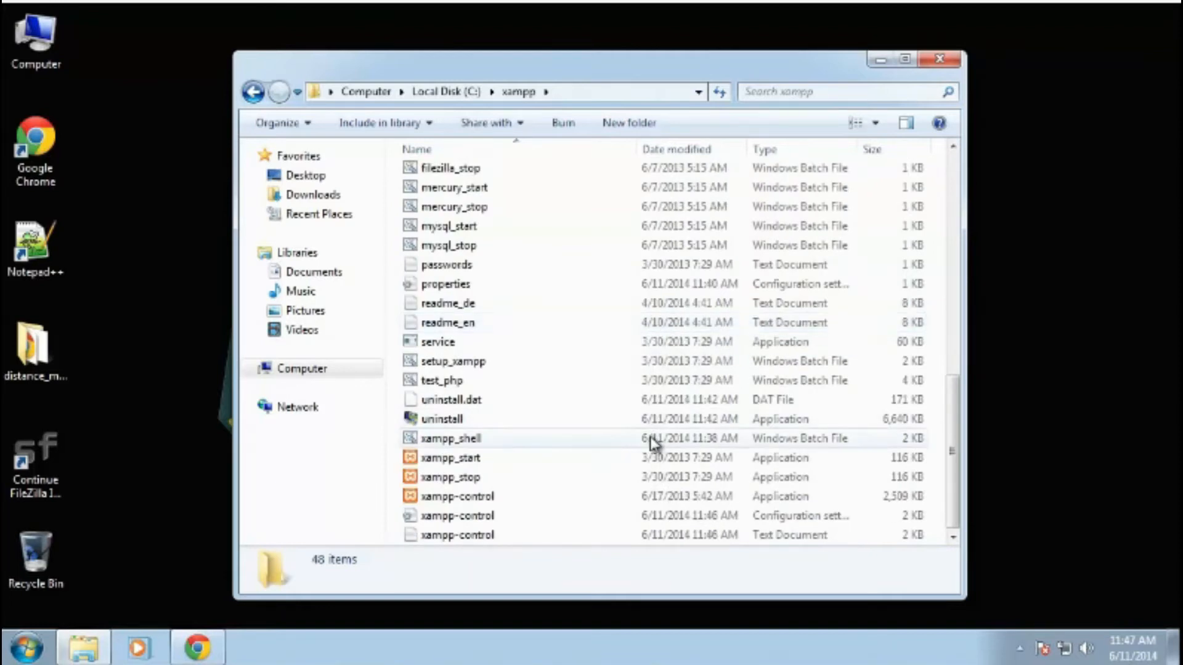
left_click(479, 501)
right_click(480, 500)
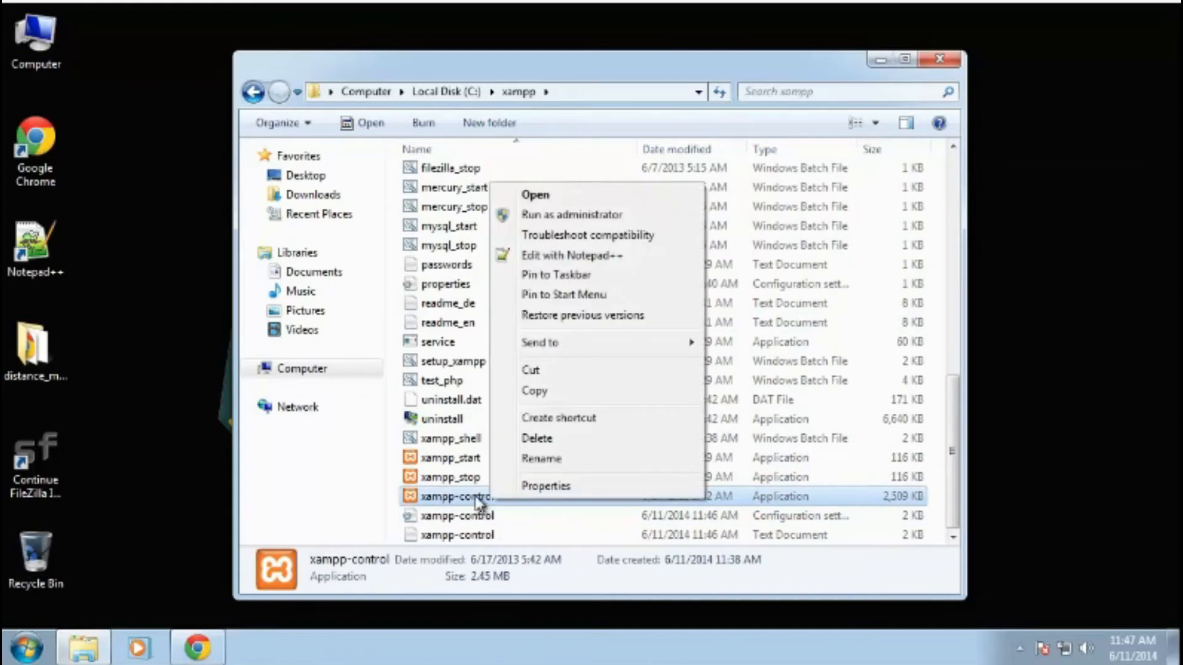
left_click(537, 217)
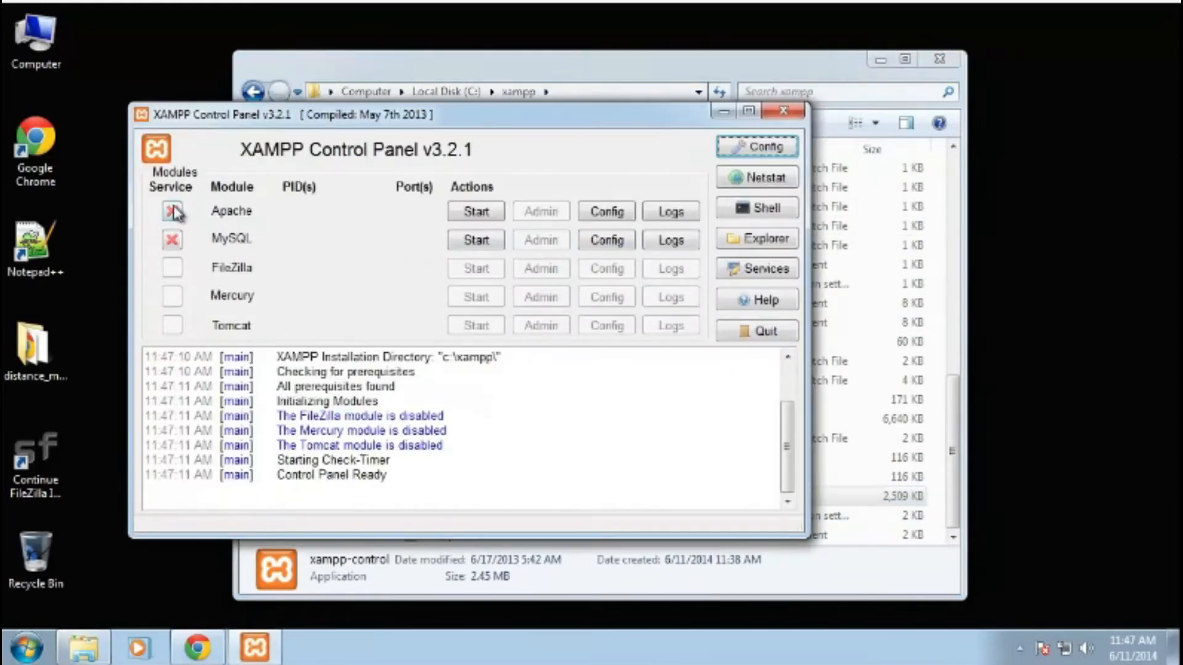
- Install Apache and MySQL as Windows services in the XAMPP Control Panel, confirming each
left_click(172, 215)
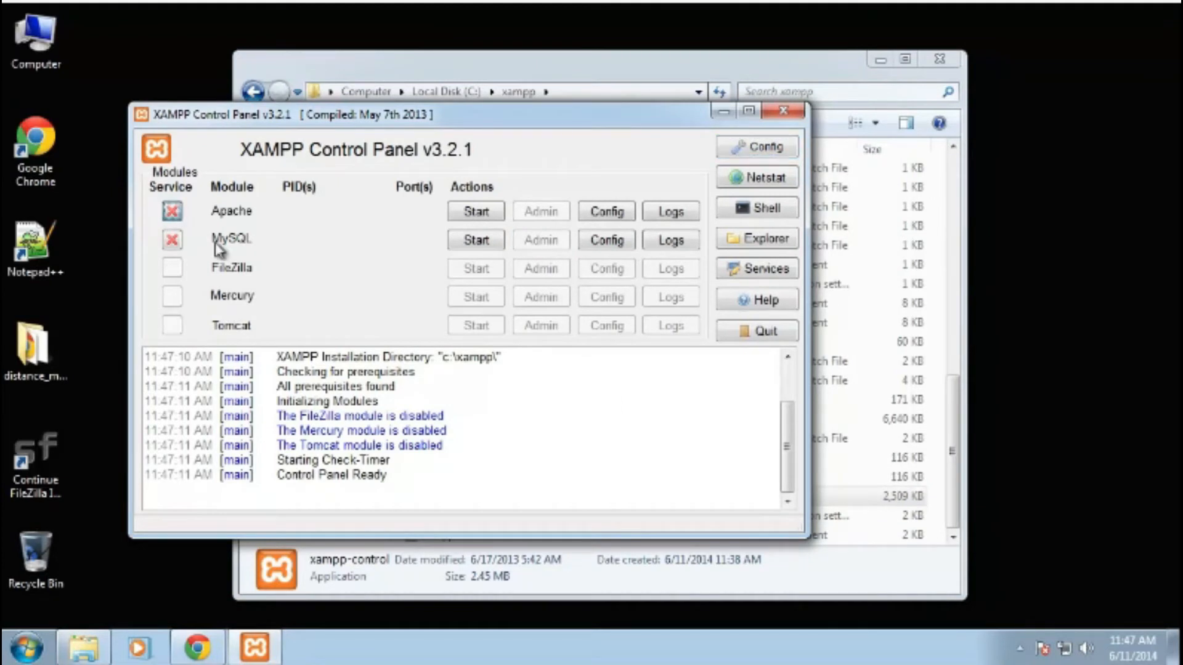
left_click(647, 350)
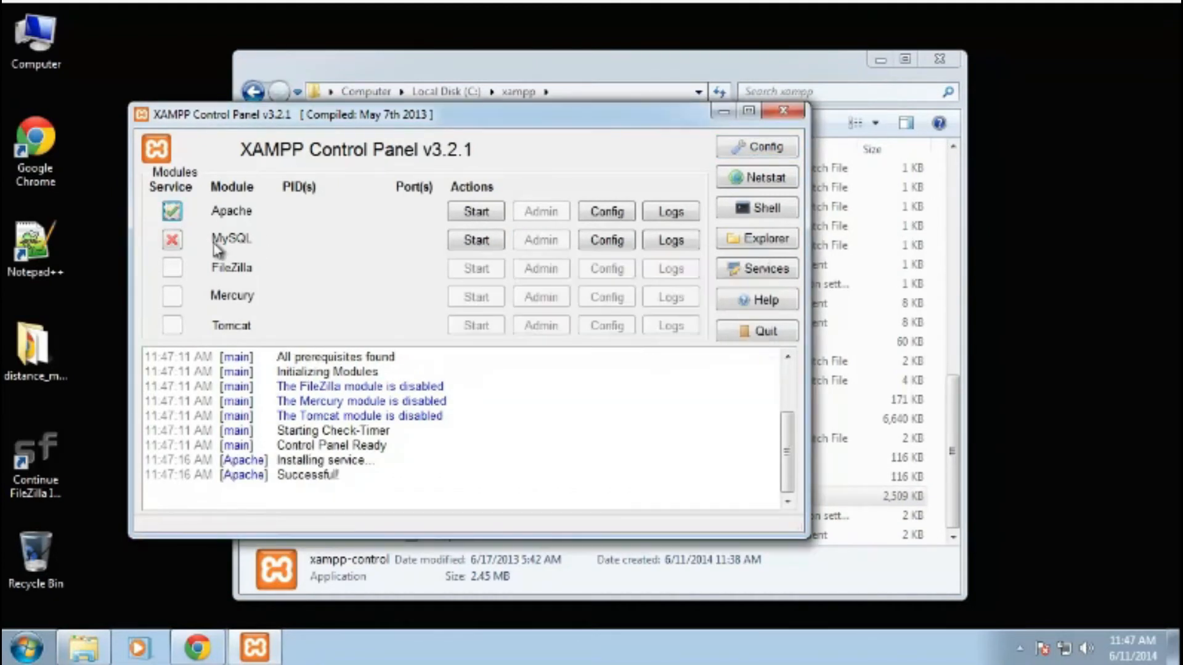
left_click(171, 240)
left_click(648, 349)
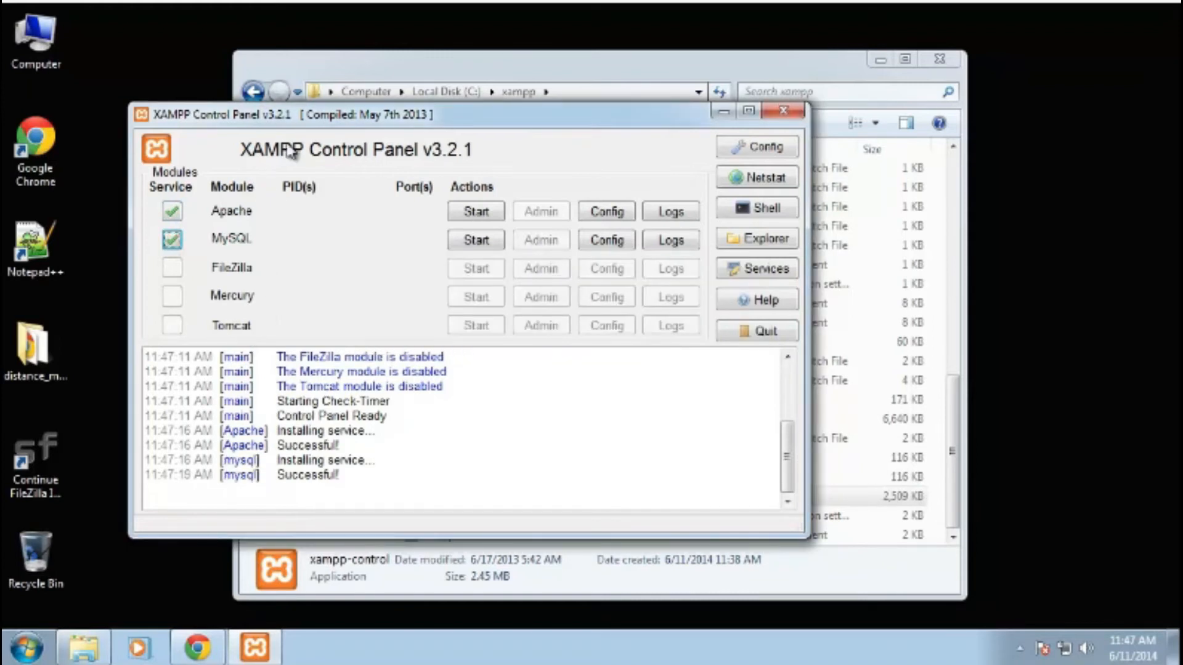
- Start the Apache and MySQL modules
left_click_drag(303, 127, 274, 87)
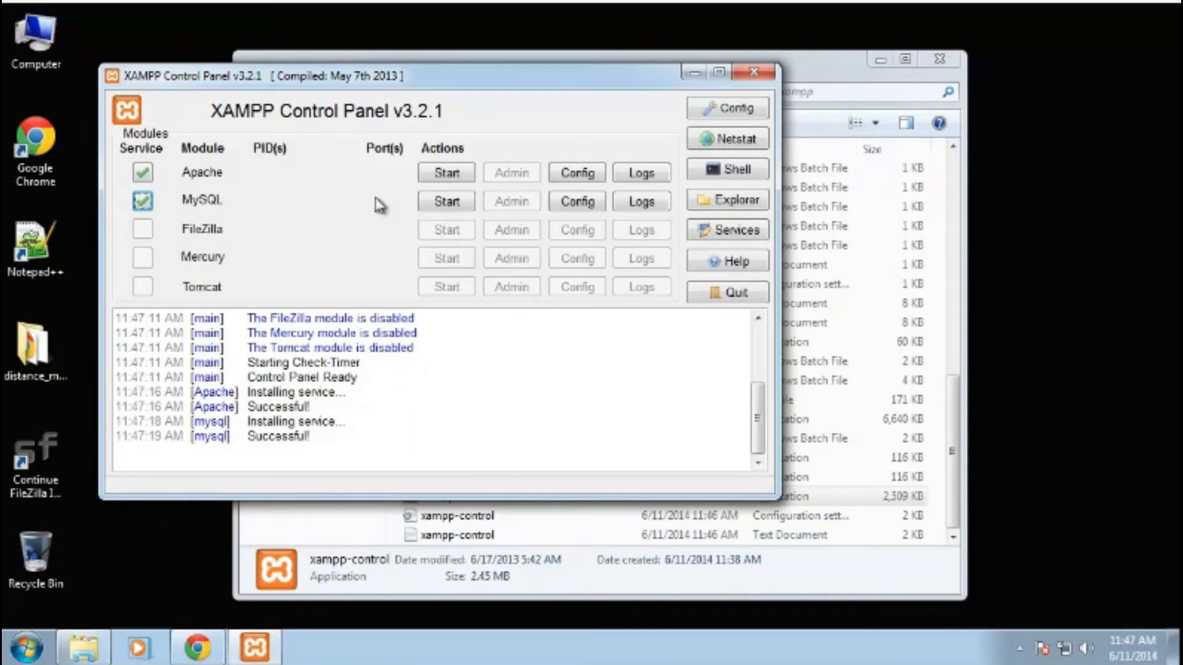
left_click(431, 174)
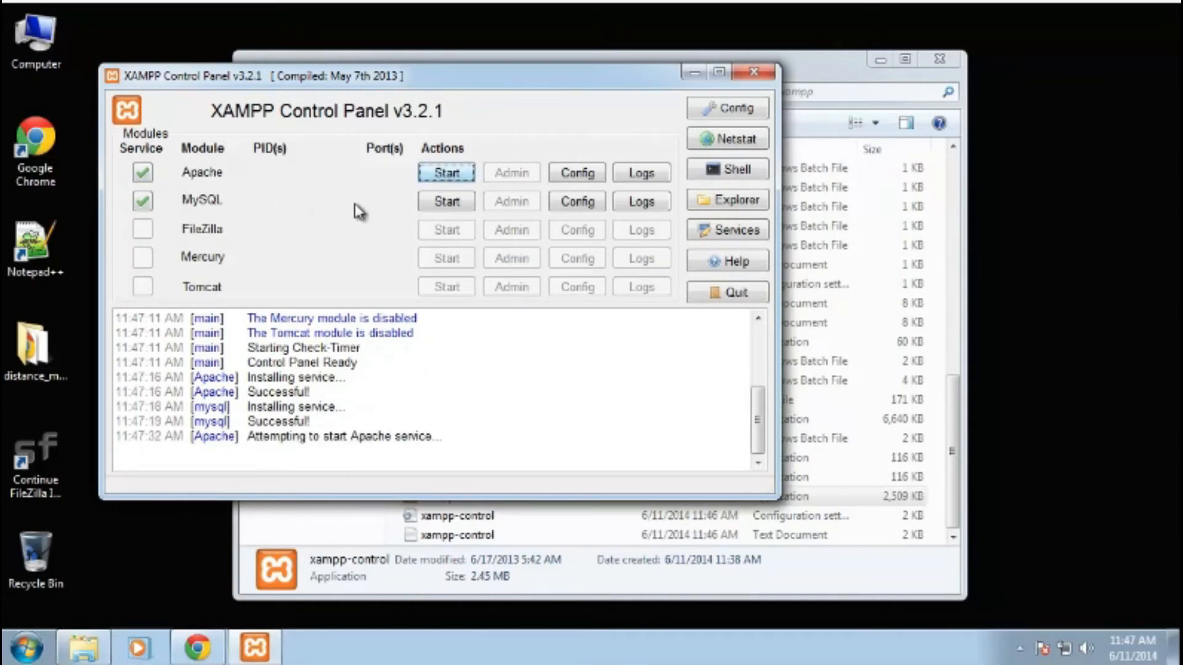
left_click(445, 204)
left_click_drag(458, 85, 772, 141)
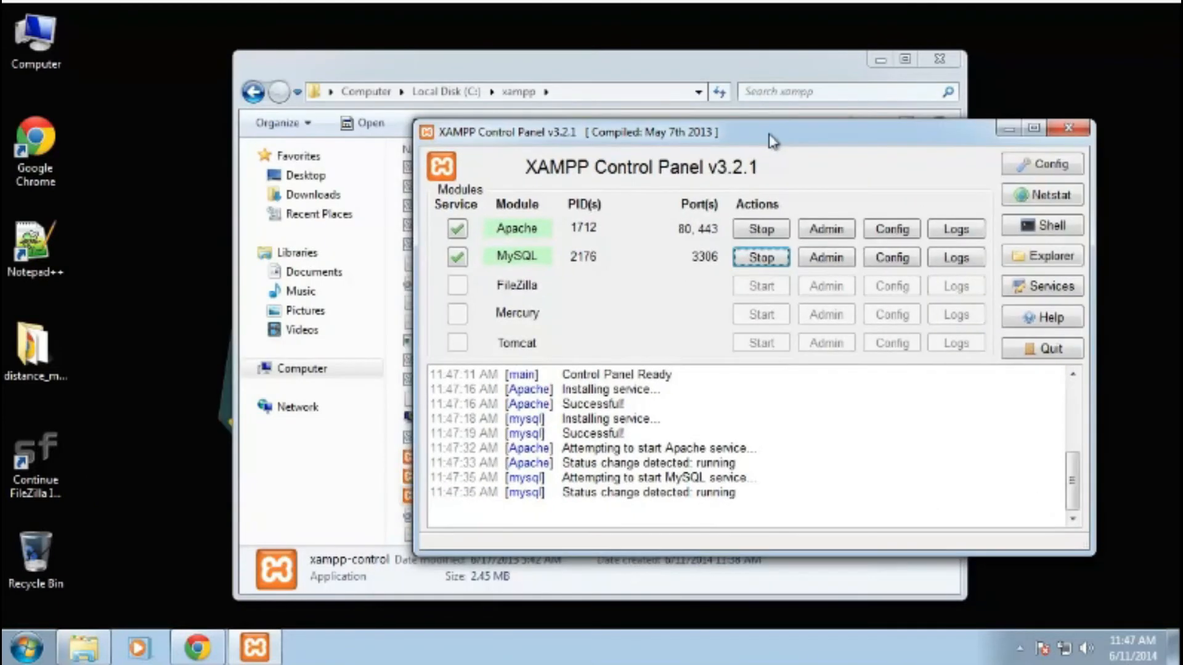
- Close the xampp folder window and browse again from Computer into the C:\xampp\htdocs folder
left_click(931, 57)
left_click(940, 57)
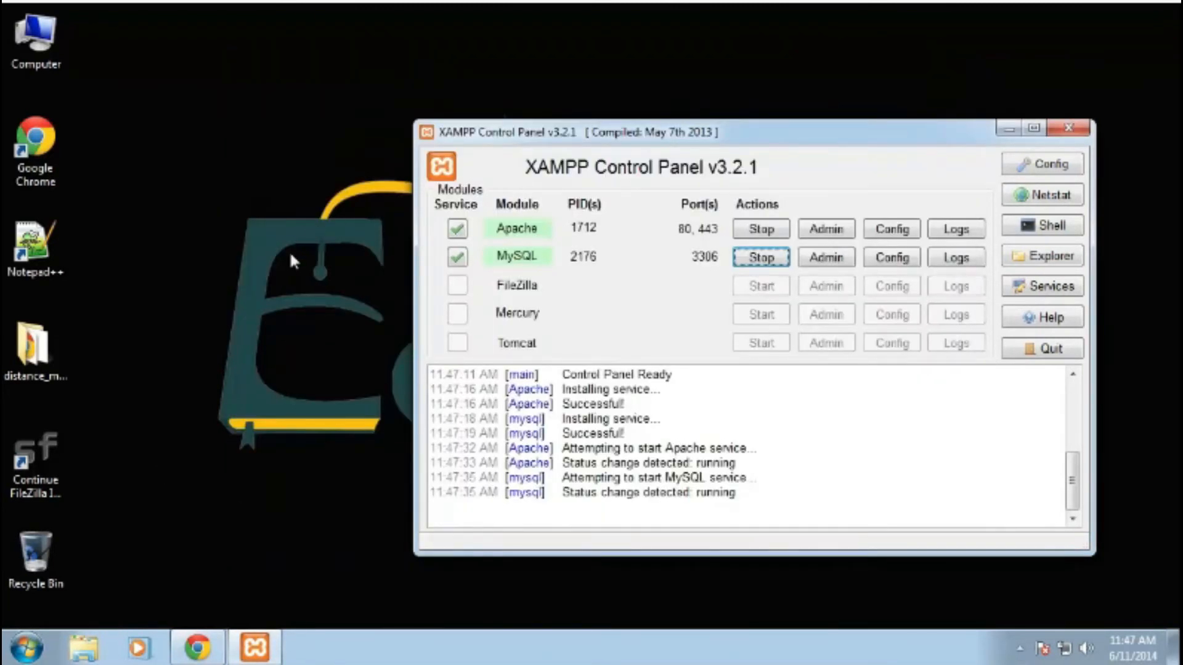
double_click(34, 37)
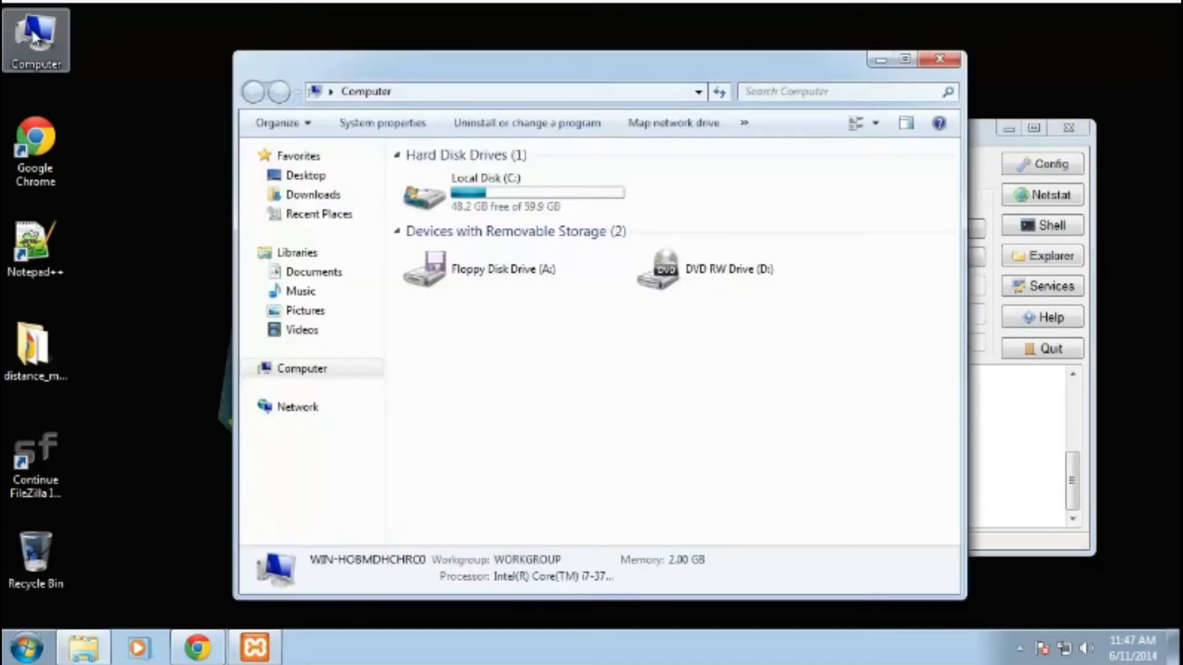
double_click(557, 204)
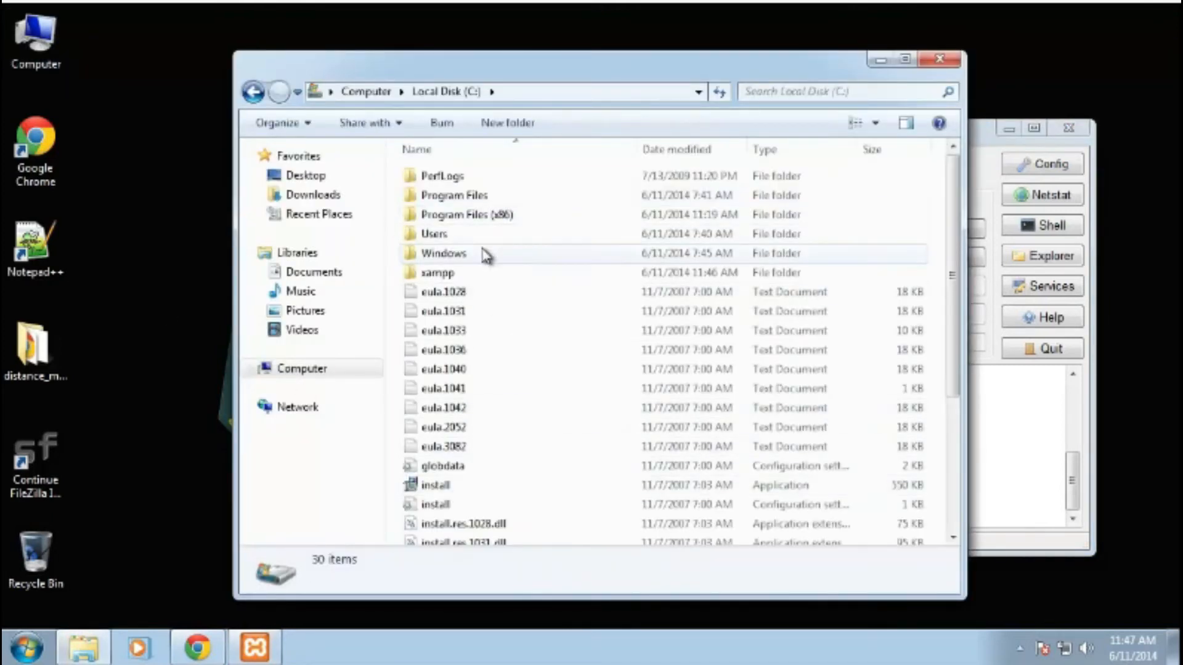
double_click(452, 272)
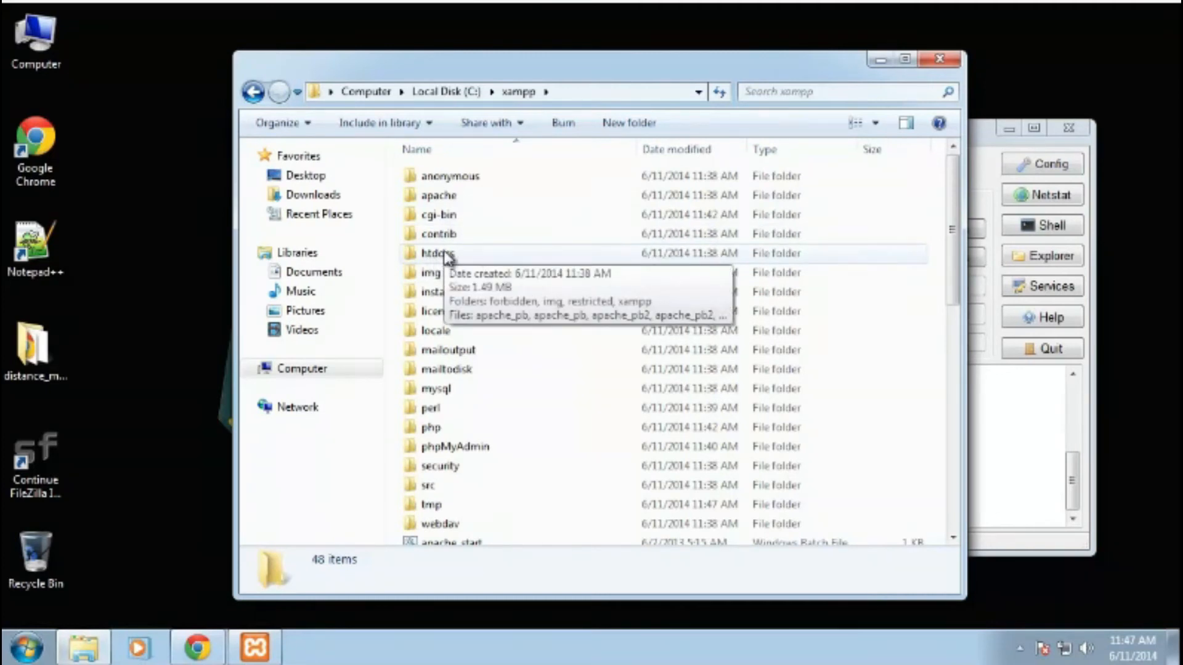
double_click(446, 256)
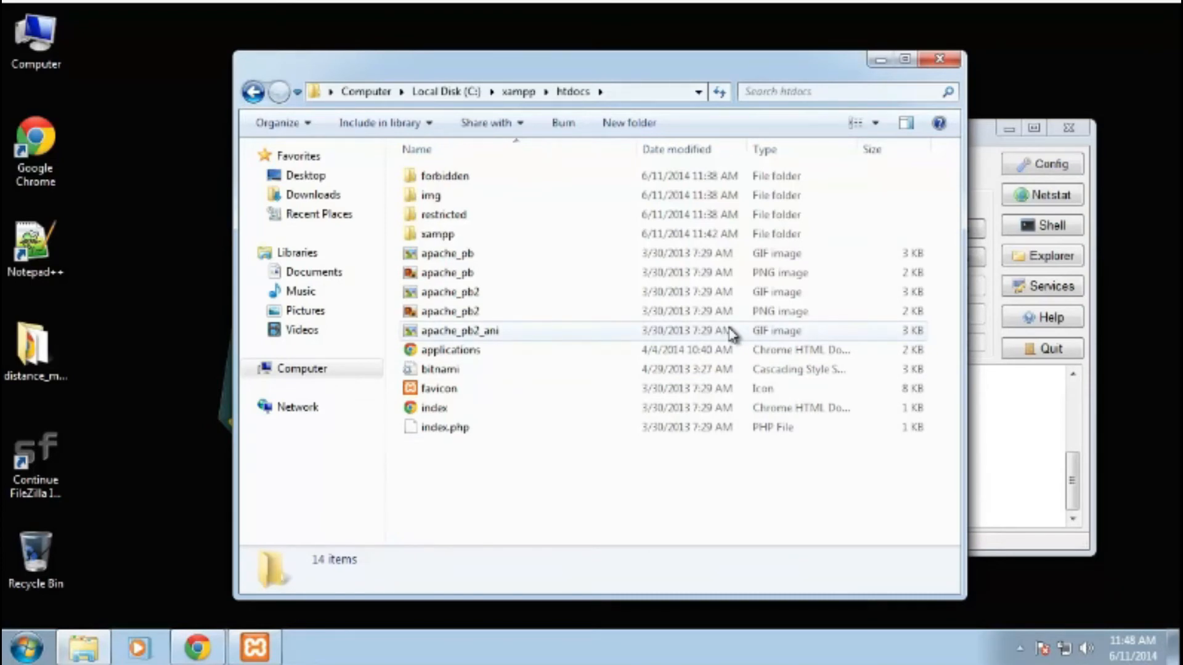
right_click(450, 481)
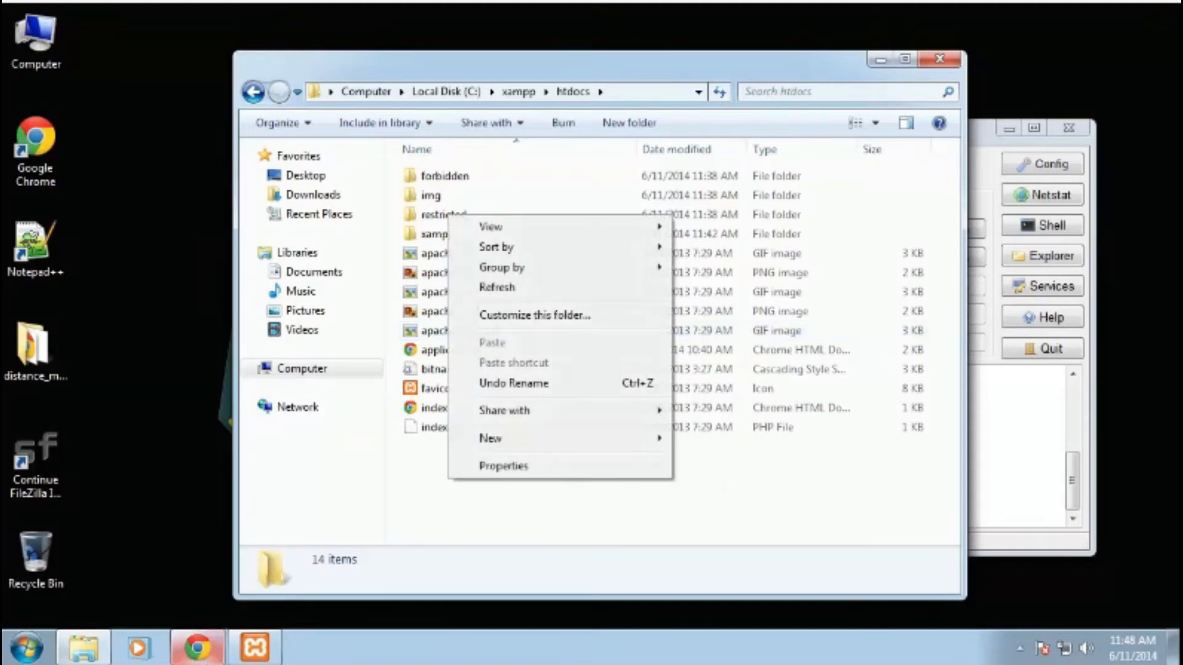
left_click(204, 655)
left_click(424, 81)
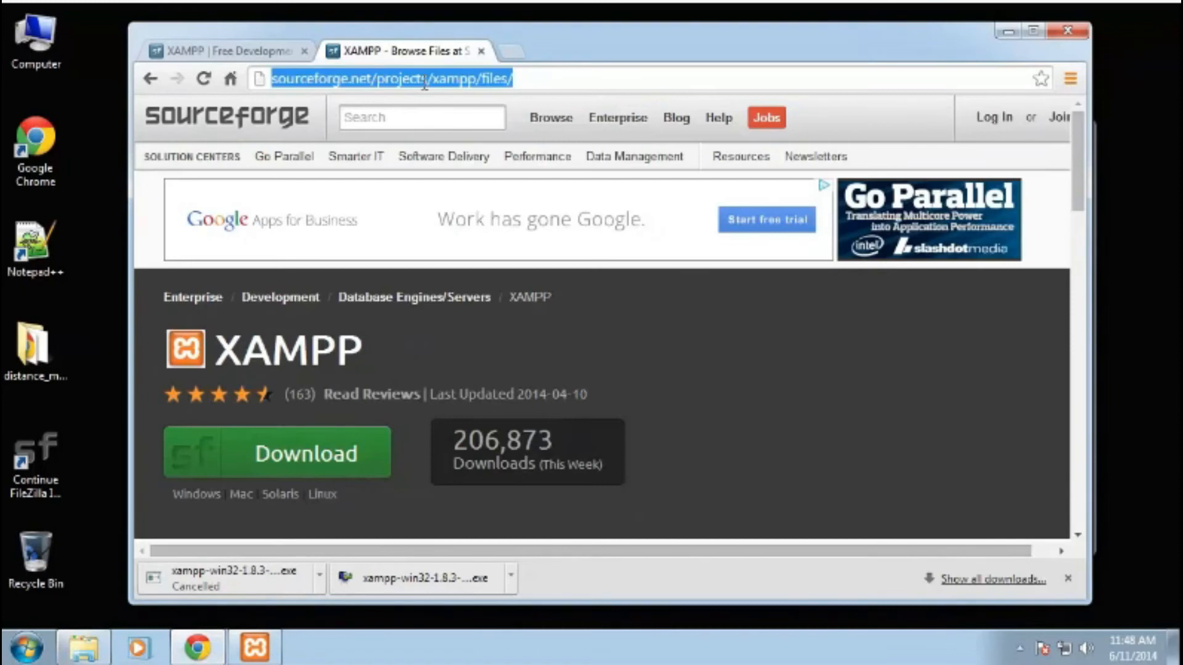
type("http:")
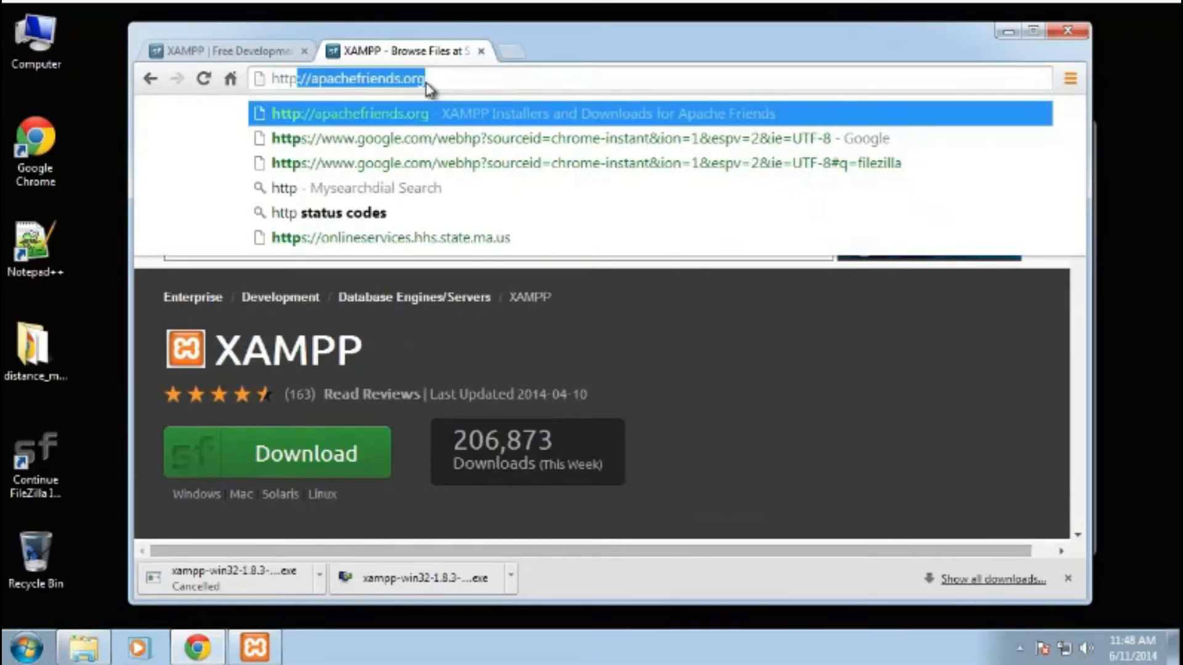
type("//loca")
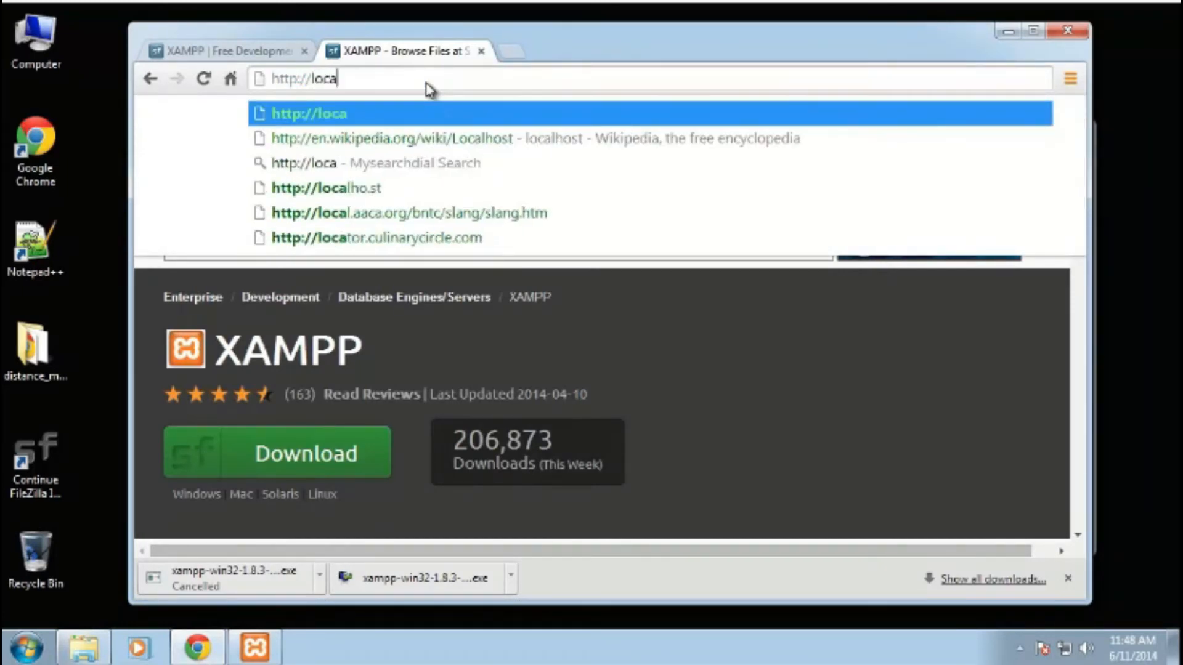
type("lhost")
key("Return")
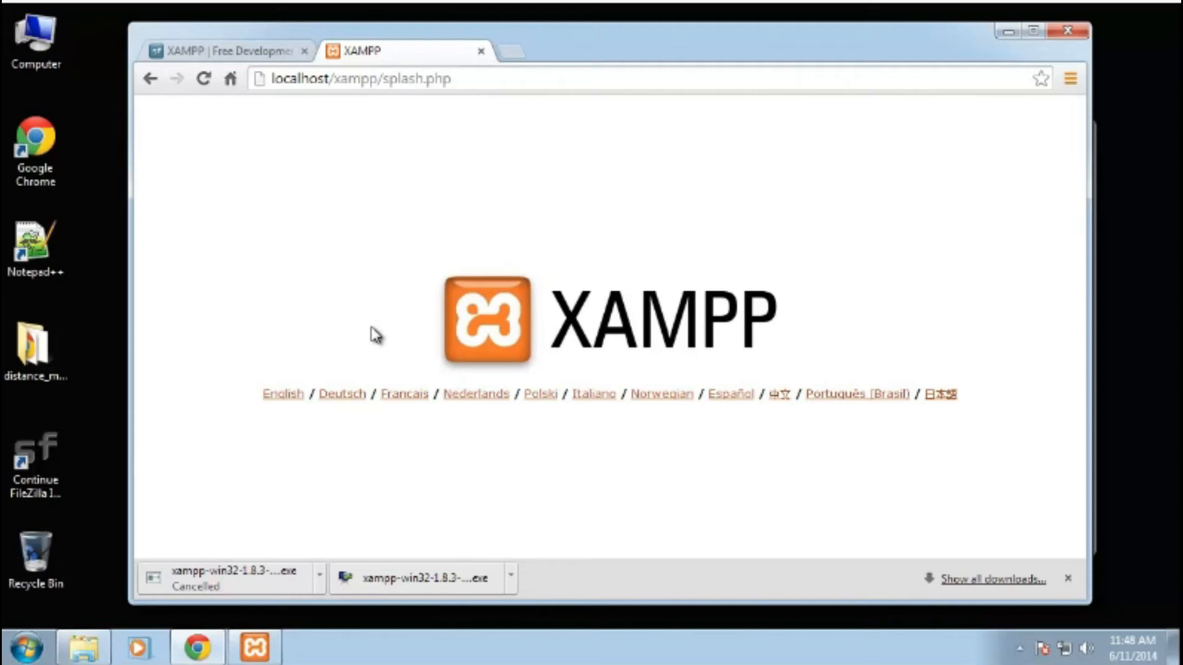
- Choose English on the XAMPP splash page and open the Security status page to review its warnings
left_click(287, 397)
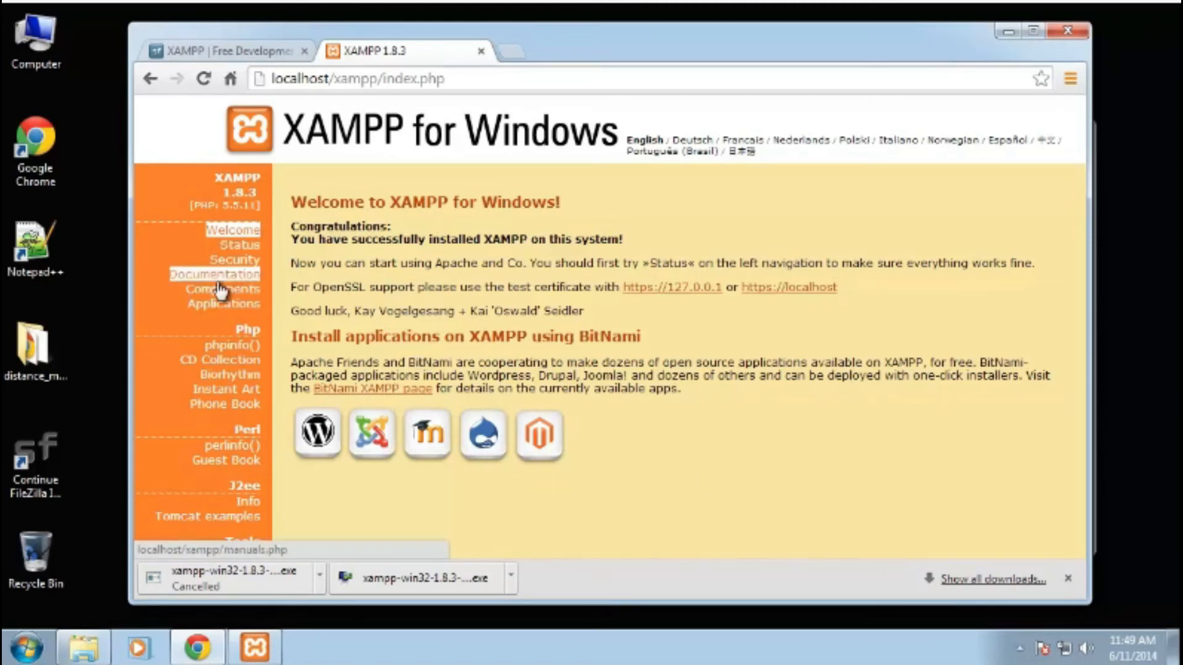
left_click(234, 262)
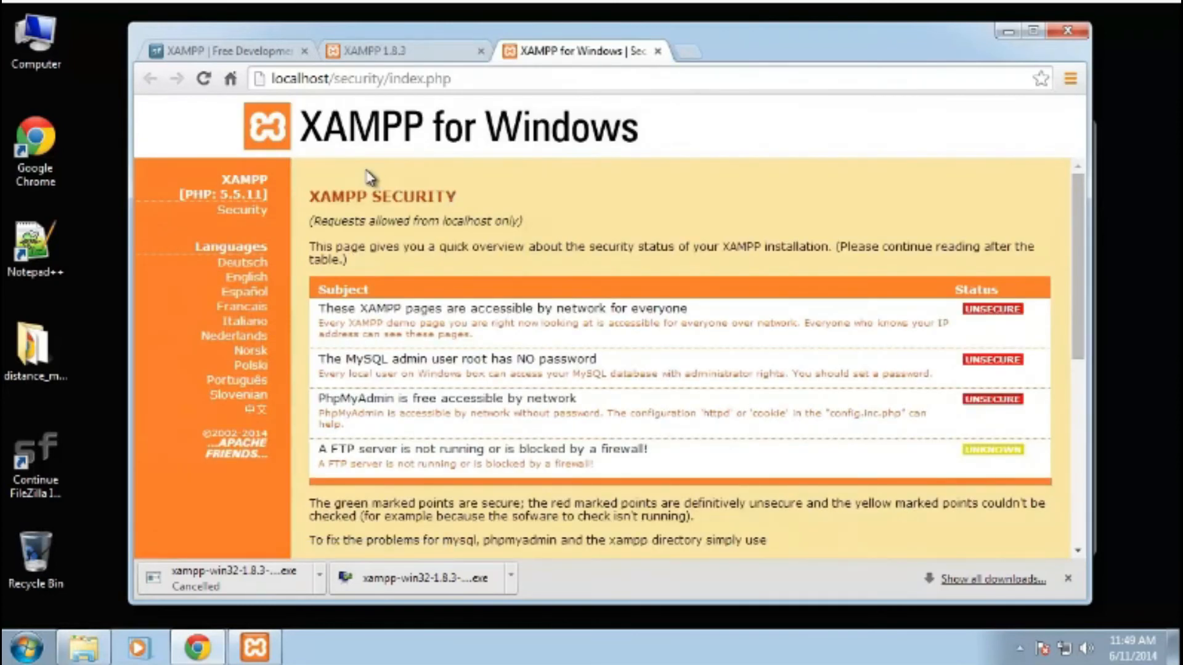
scroll(465, 216, "down", 3)
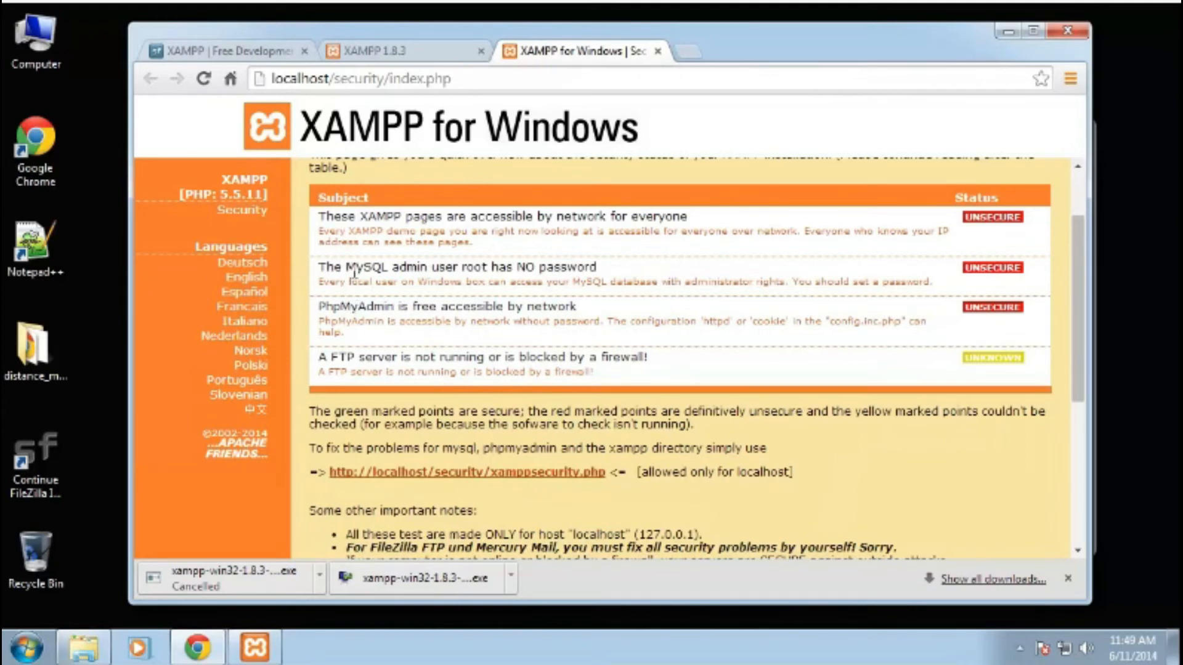
left_click_drag(326, 267, 620, 275)
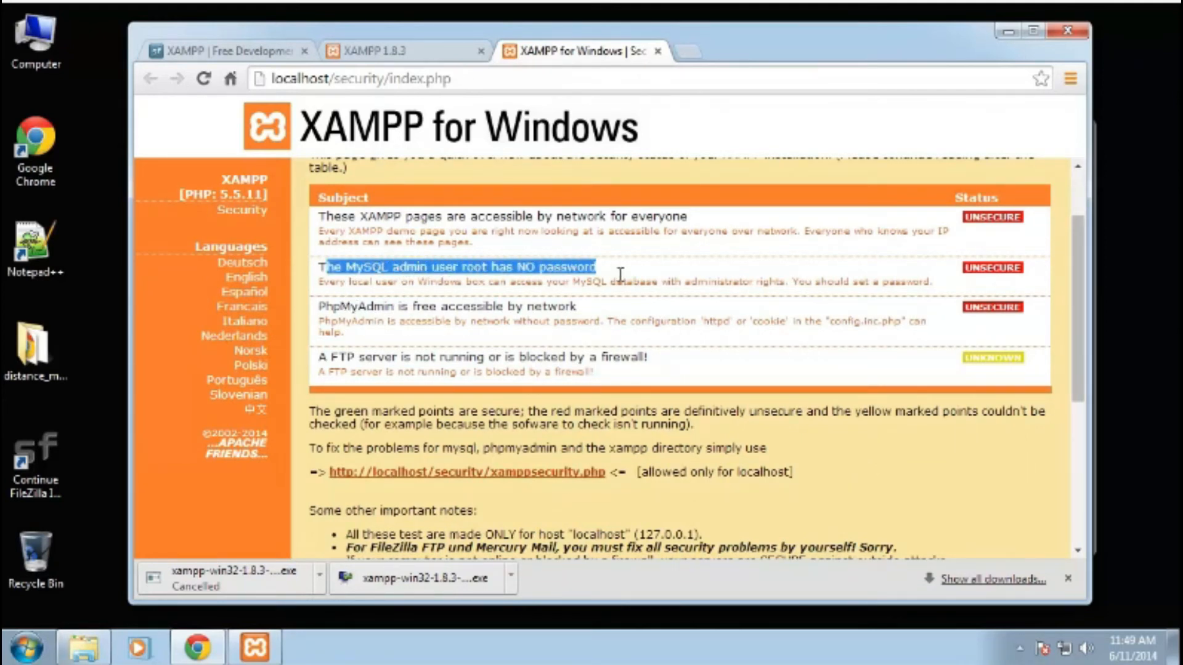
scroll(616, 277, "down", 2)
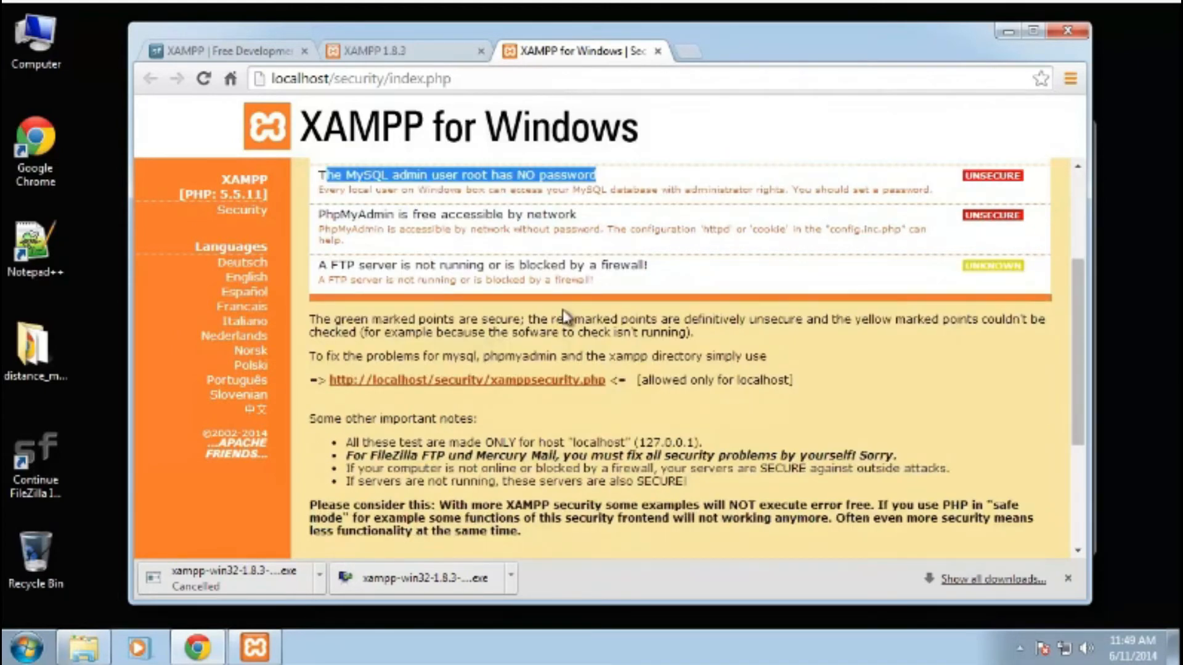
- Open the security console link and set a new MySQL root password, entering it twice and submitting the change
left_click(522, 388)
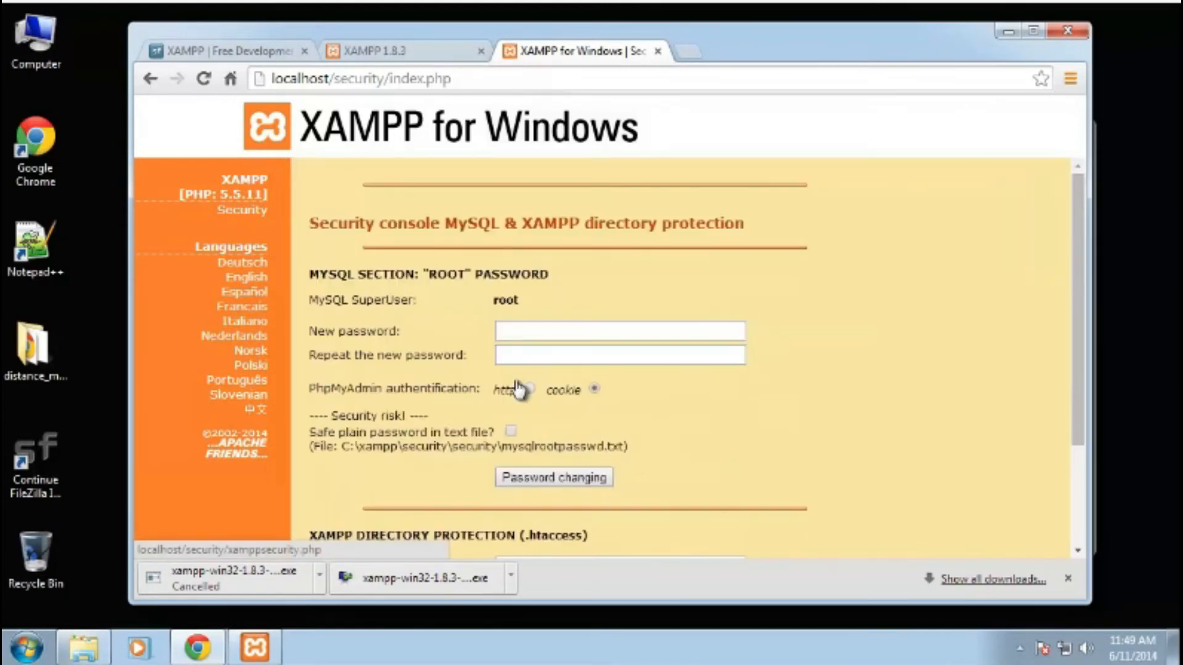
left_click(537, 328)
type("•••••••••")
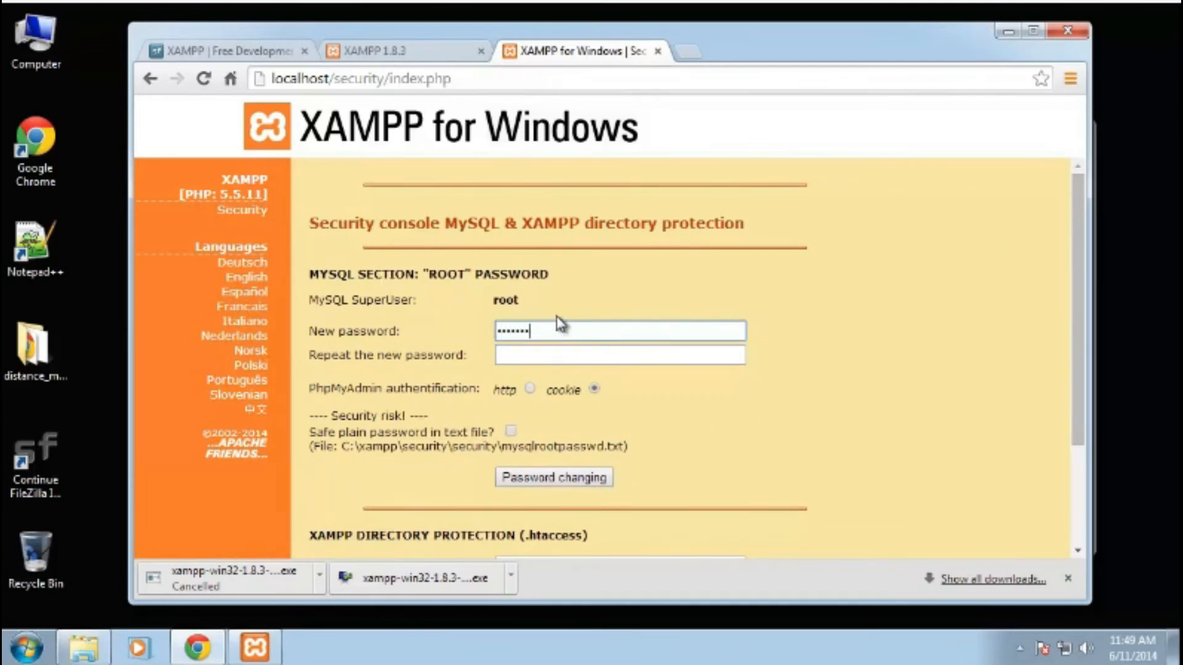
left_click(544, 355)
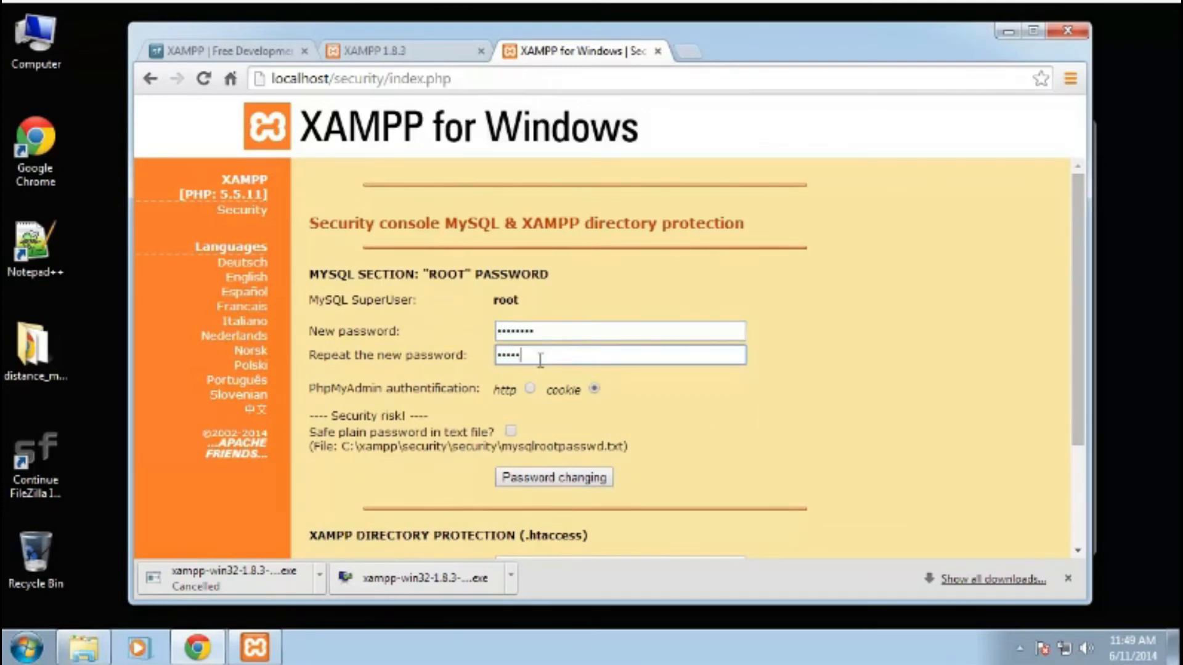
type("•••••••••")
left_click(825, 393)
scroll(804, 392, "down", 2)
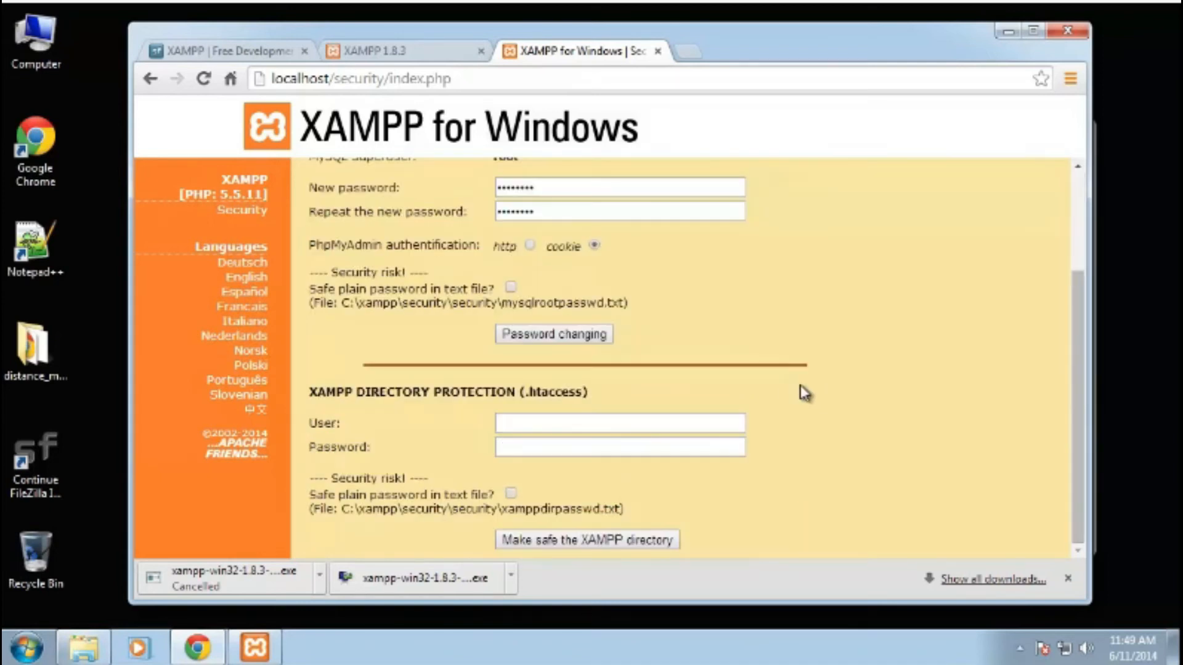
scroll(801, 392, "up", 2)
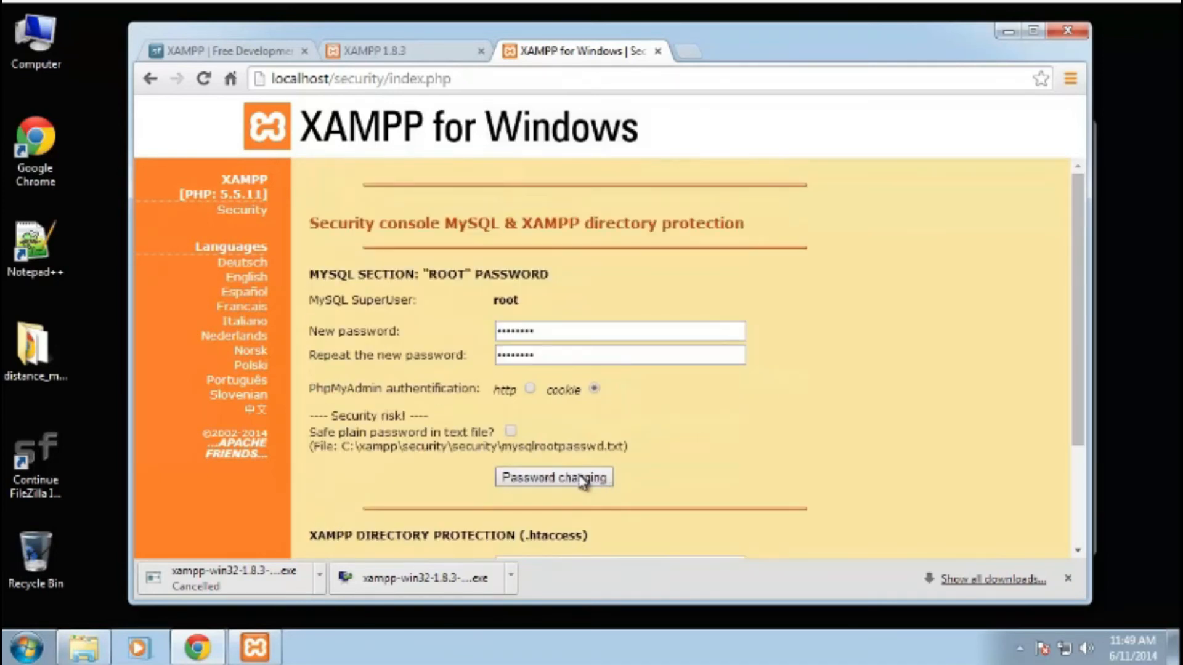
left_click(593, 480)
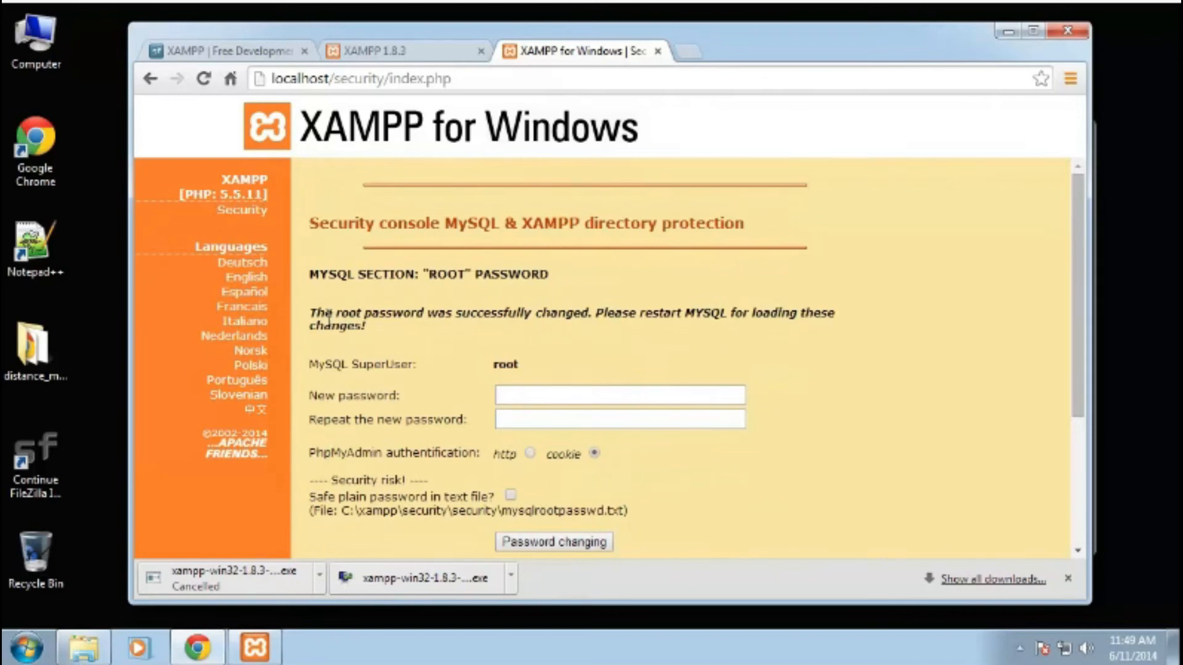
- Restart the MySQL module in the XAMPP Control Panel so the new root password takes effect
left_click_drag(311, 314, 595, 314)
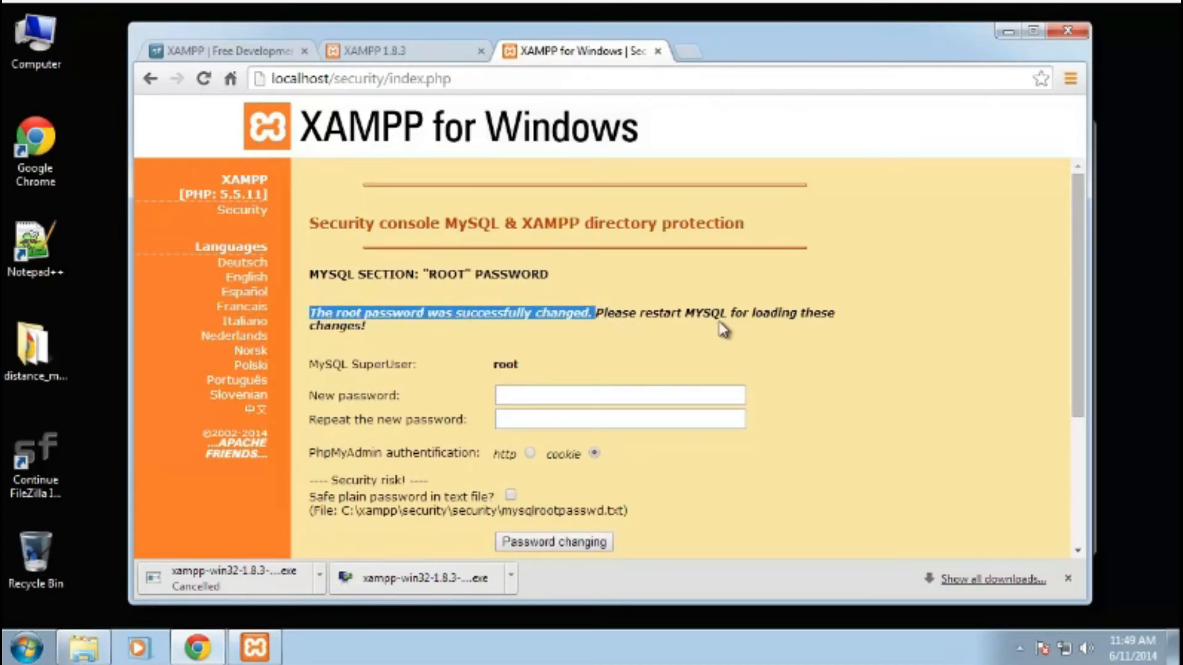
left_click(863, 448)
left_click(256, 646)
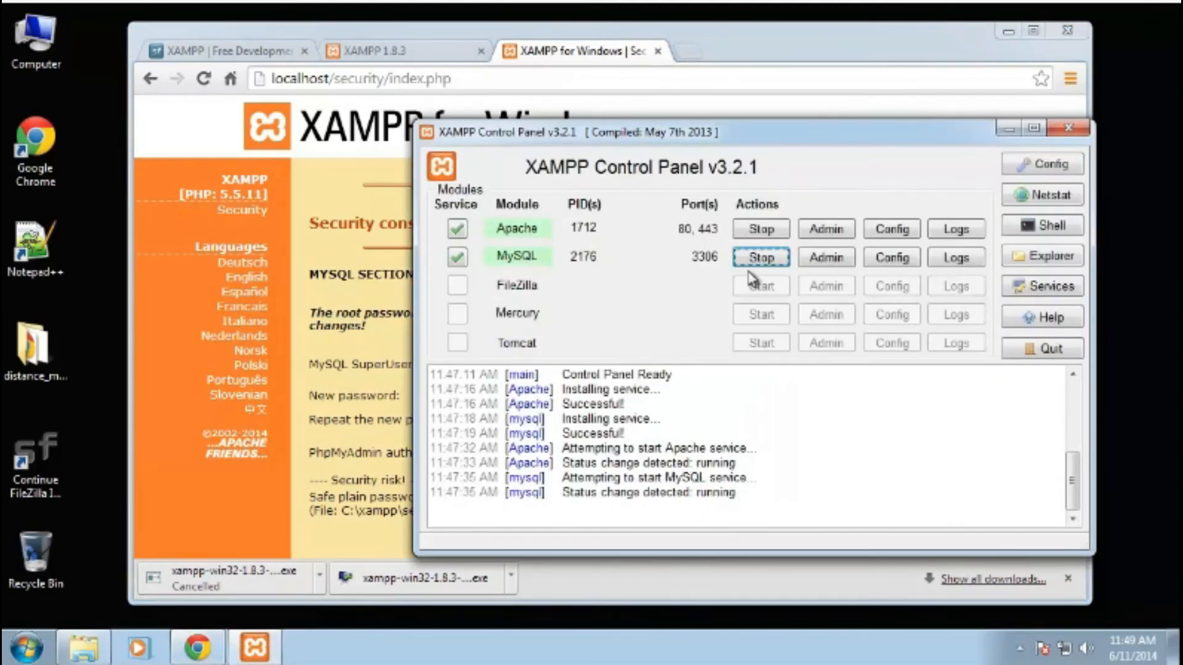
left_click(762, 259)
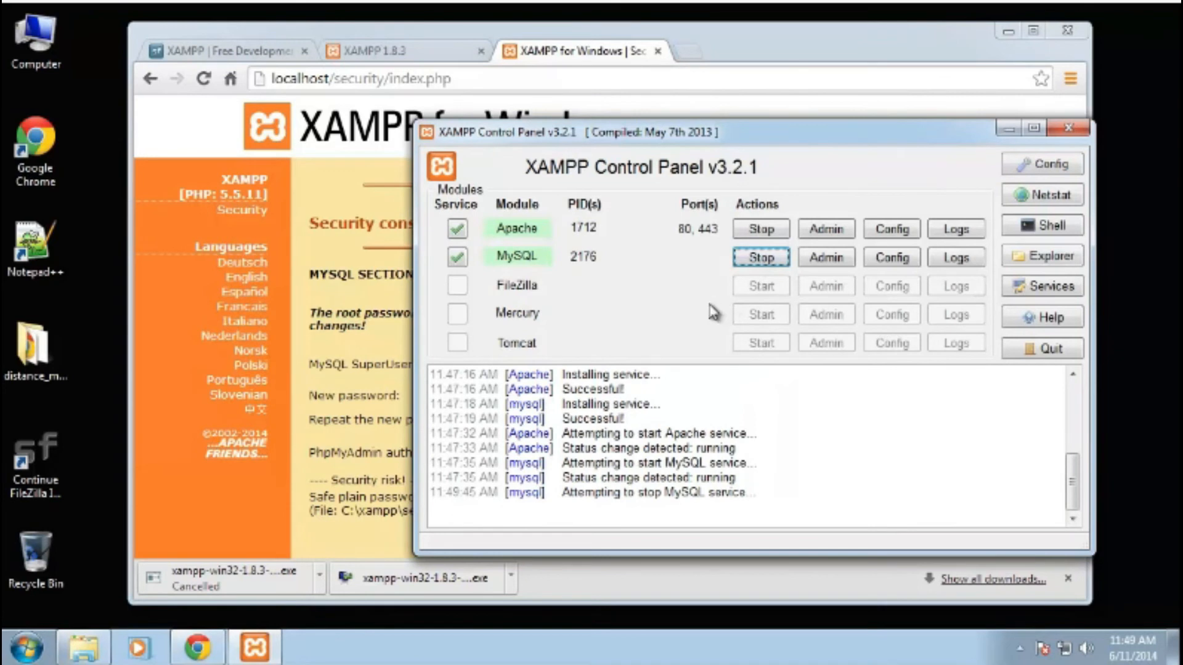
left_click(741, 262)
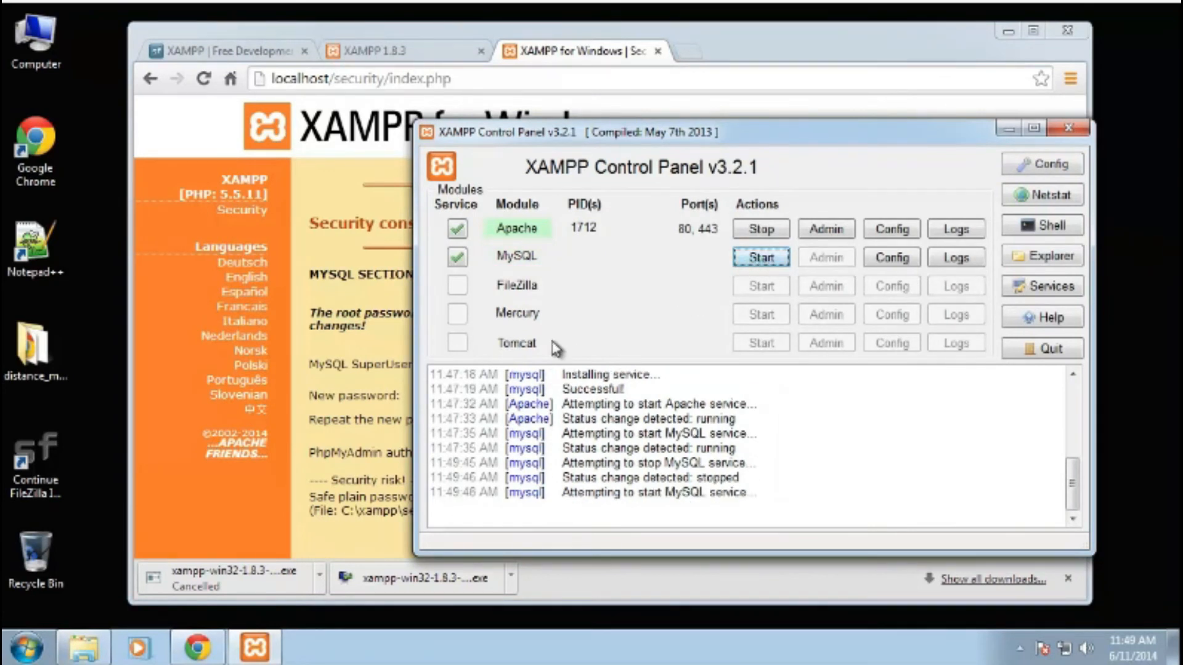
left_click_drag(698, 130, 716, 134)
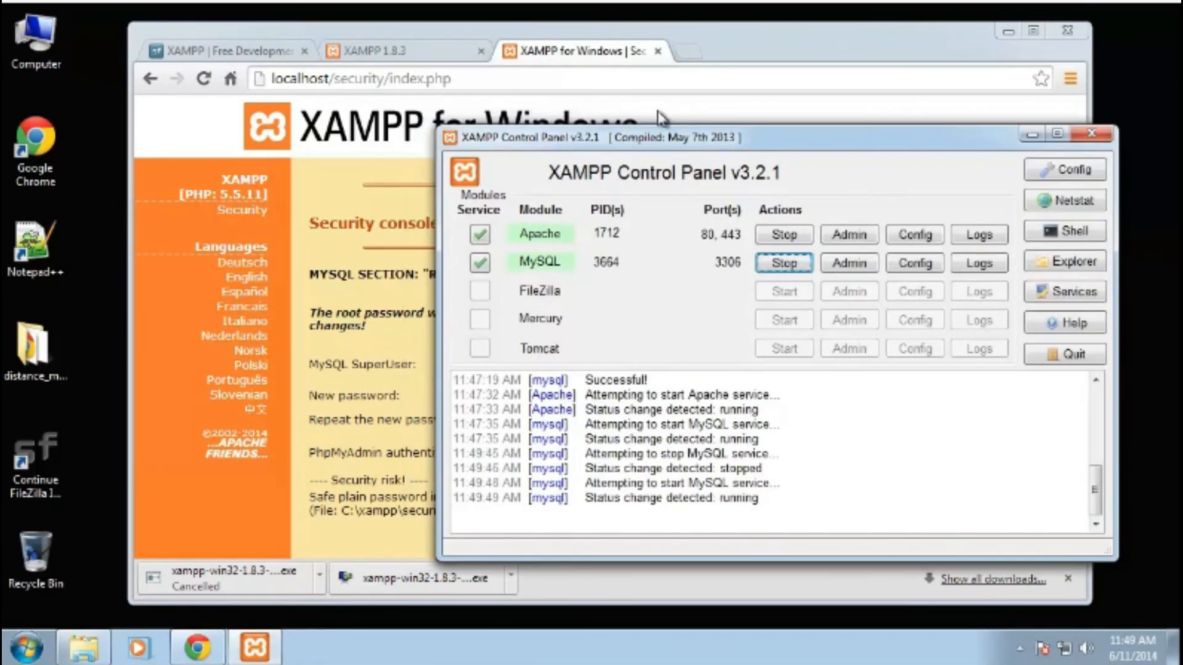
left_click(596, 76)
left_click(433, 62)
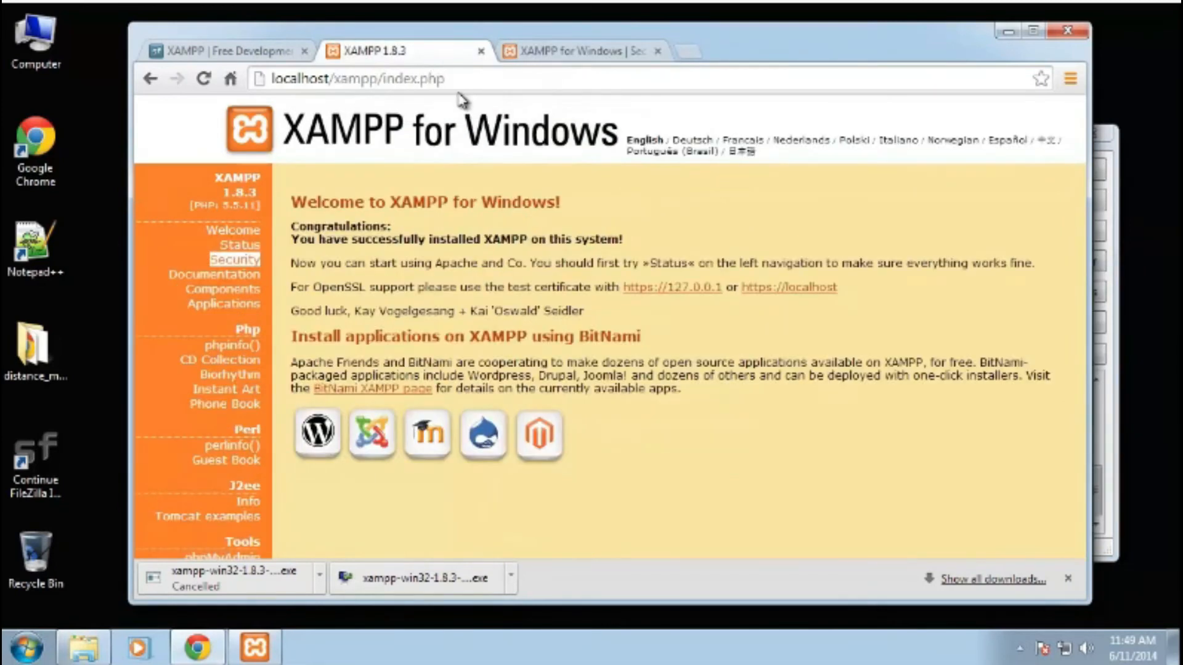
left_click(229, 79)
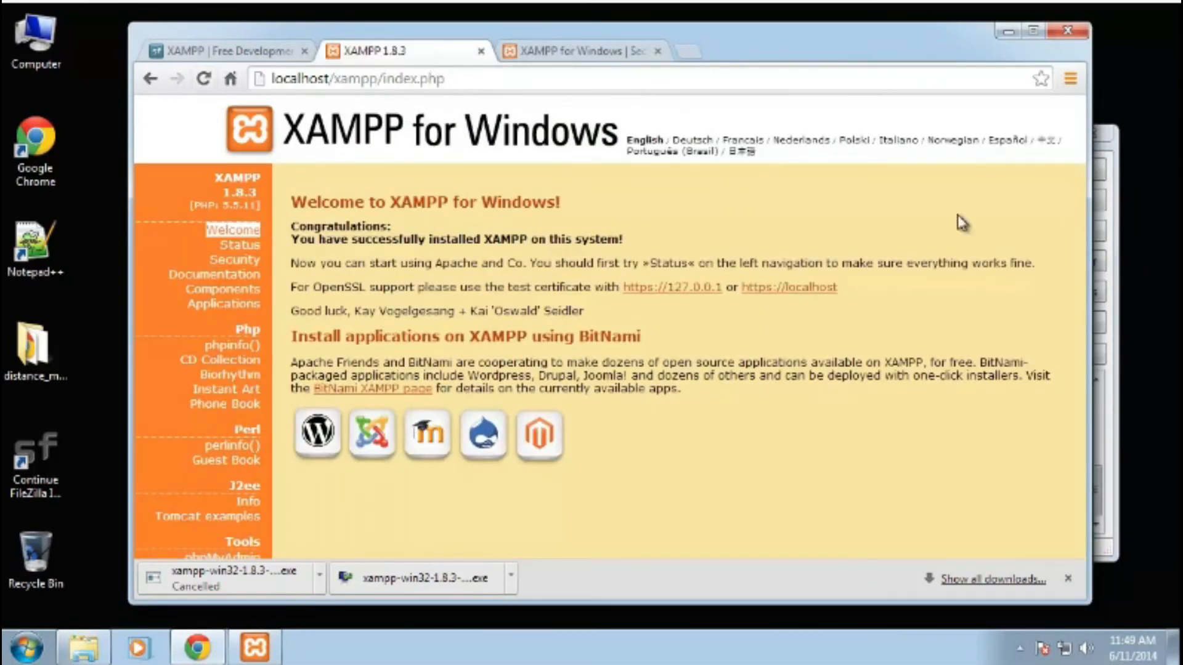
left_click(1116, 442)
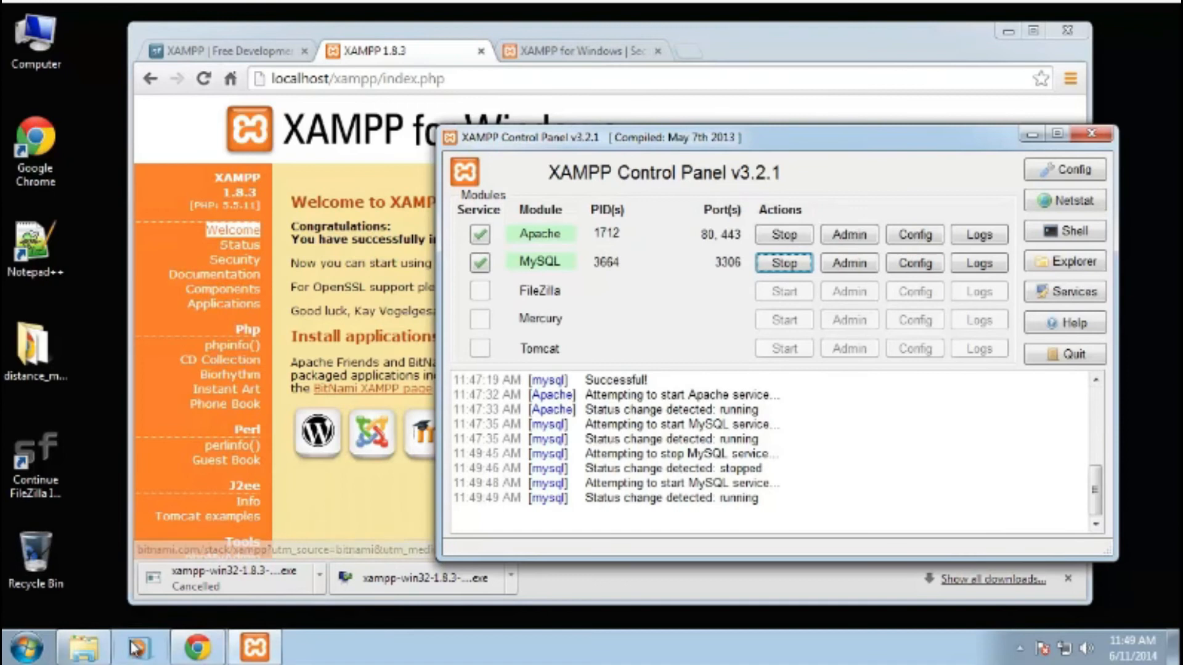
- Create a new folder named test inside the htdocs folder
left_click(88, 649)
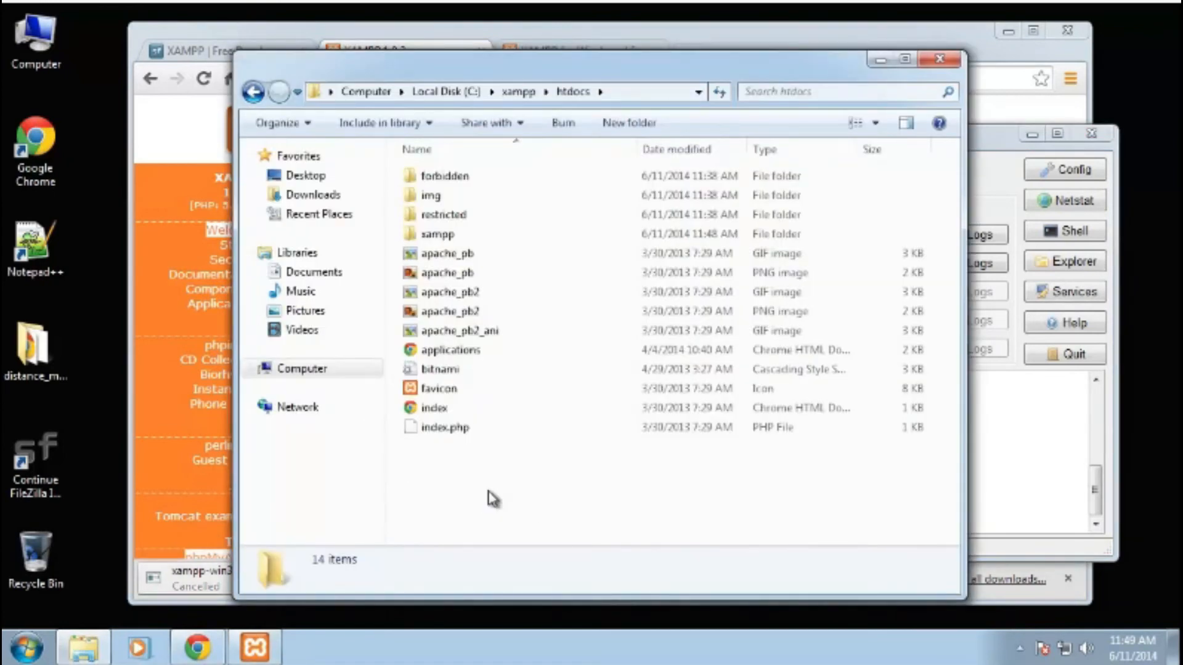
right_click(510, 503)
mouse_move(721, 463)
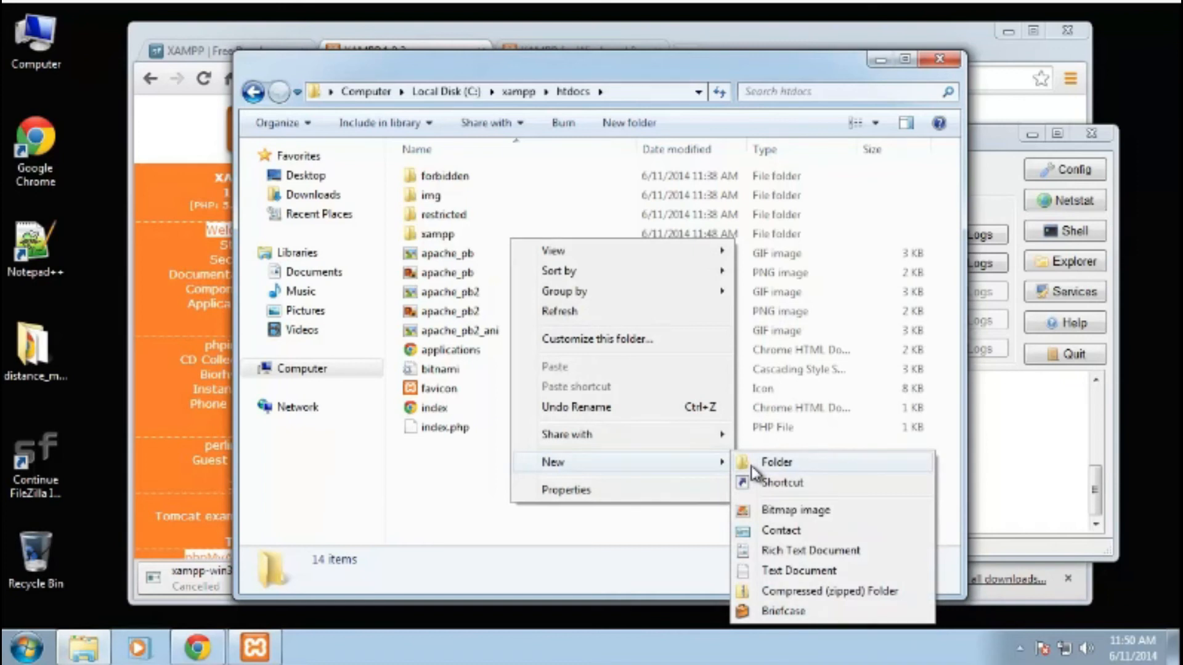
left_click(460, 513)
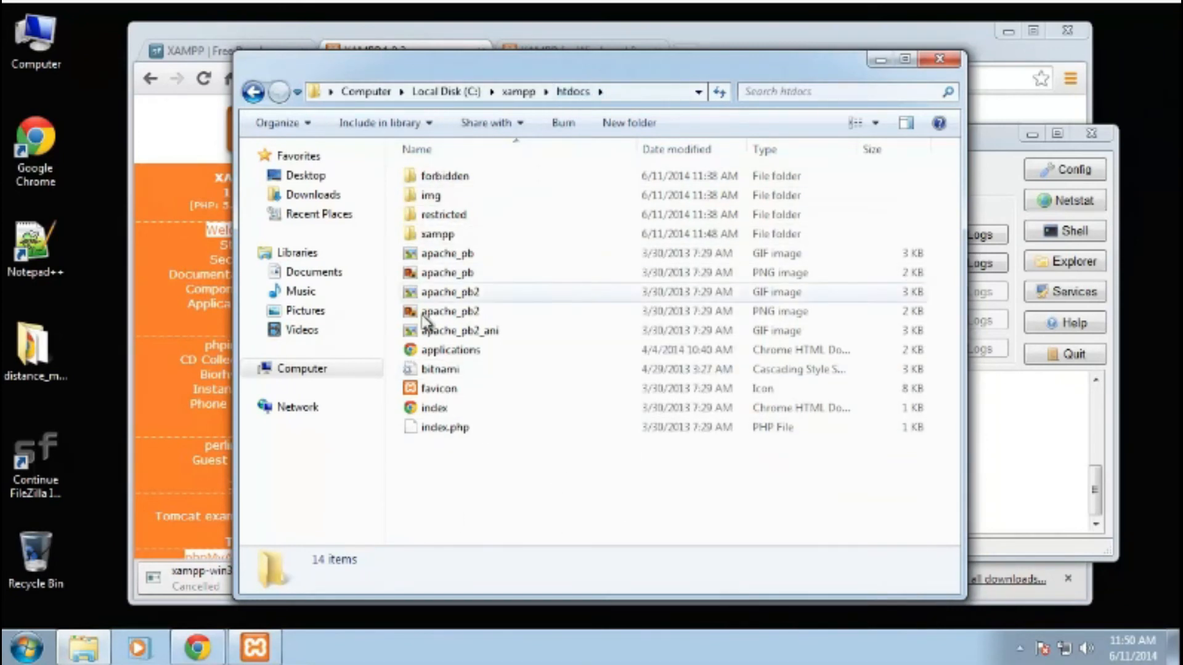
right_click(464, 520)
mouse_move(569, 484)
left_click(727, 481)
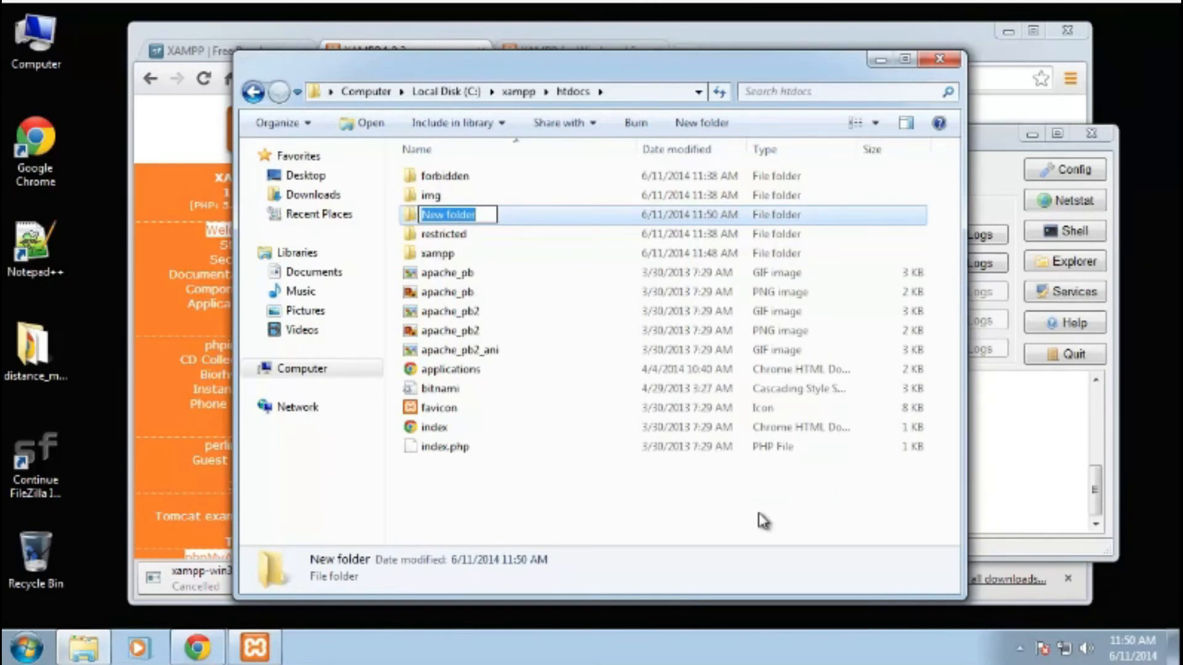
type("test")
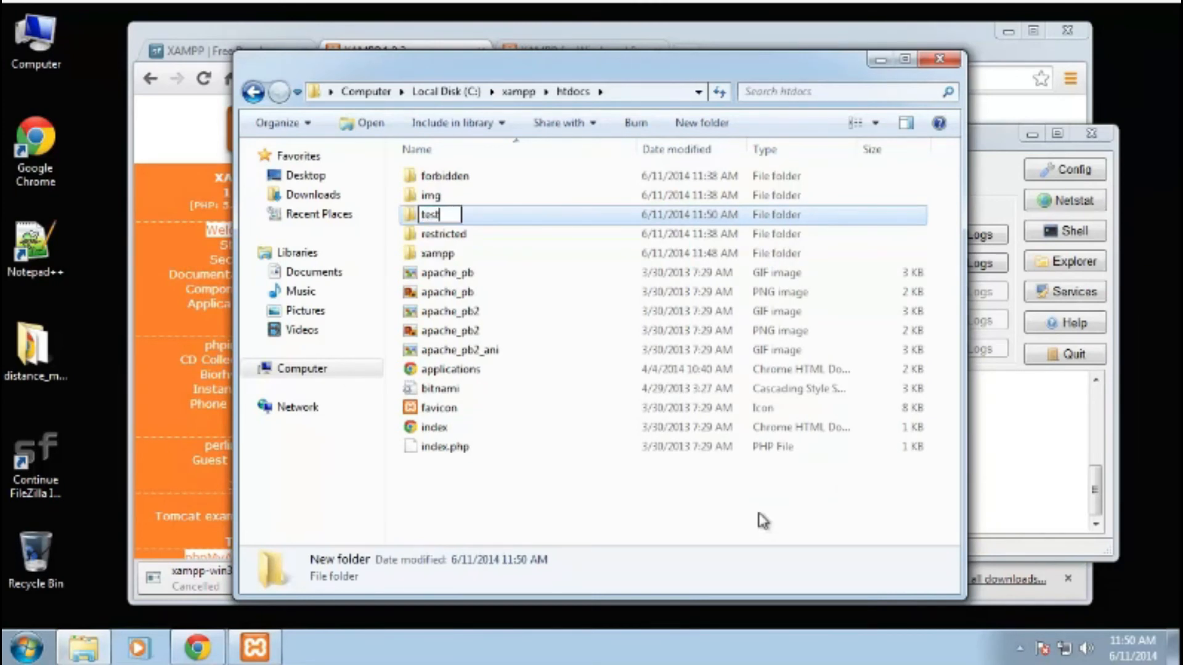
key("Return")
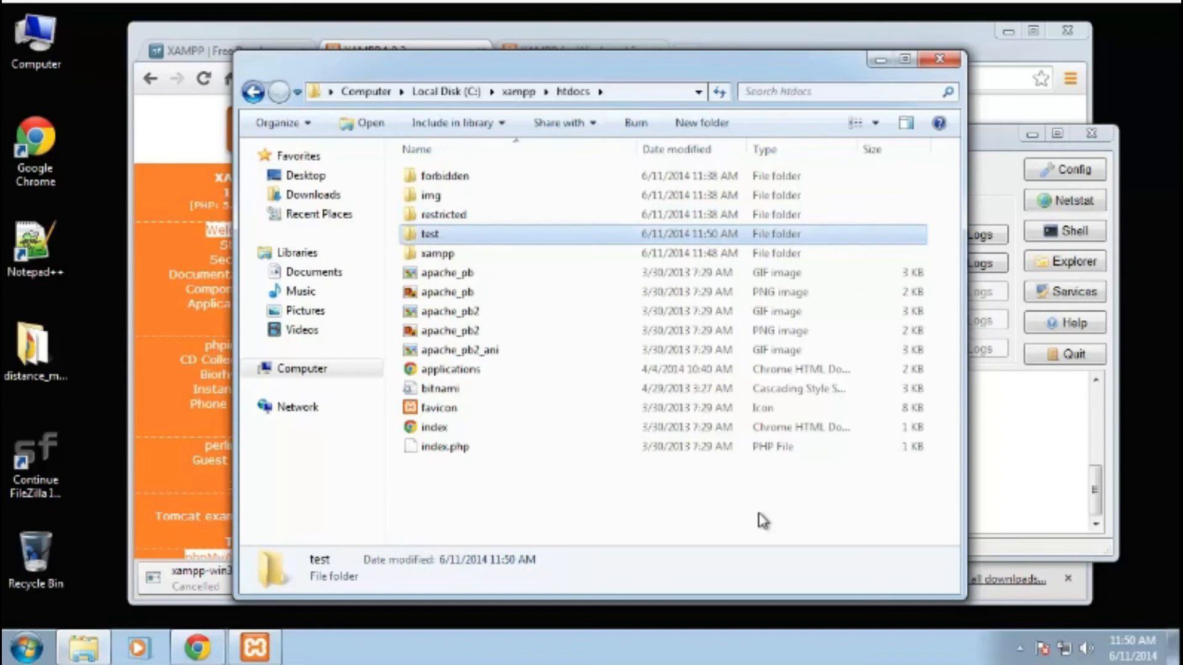
- Inside the test folder, create a new text document named index.php
double_click(427, 235)
right_click(493, 336)
mouse_move(622, 556)
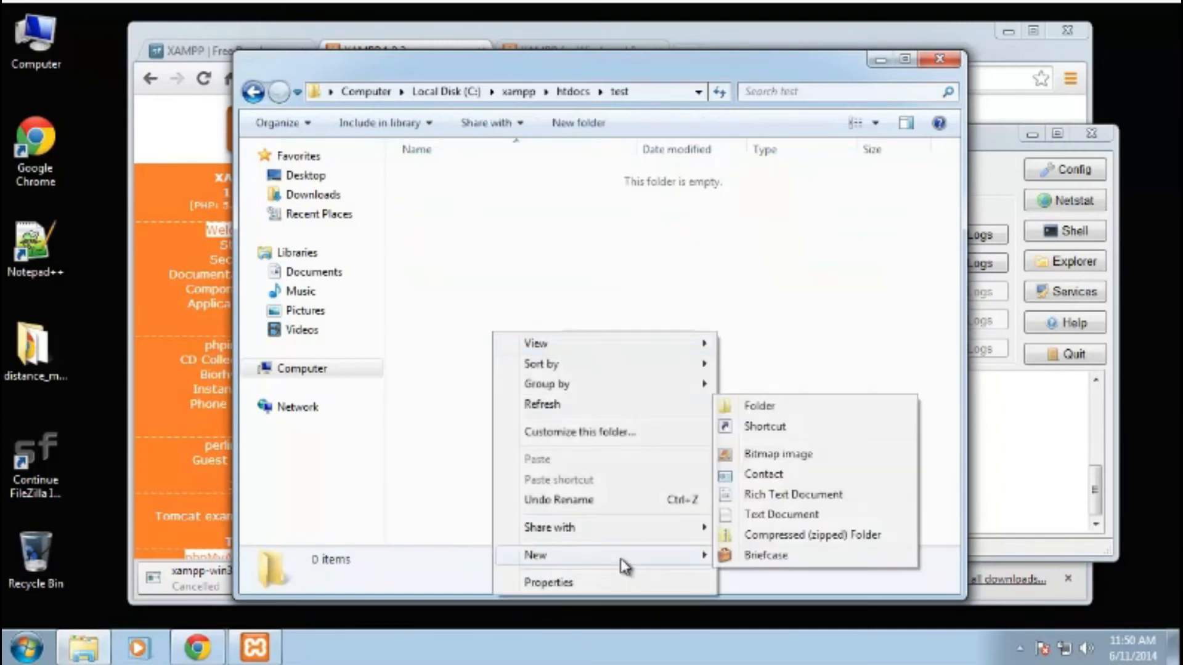
left_click(778, 514)
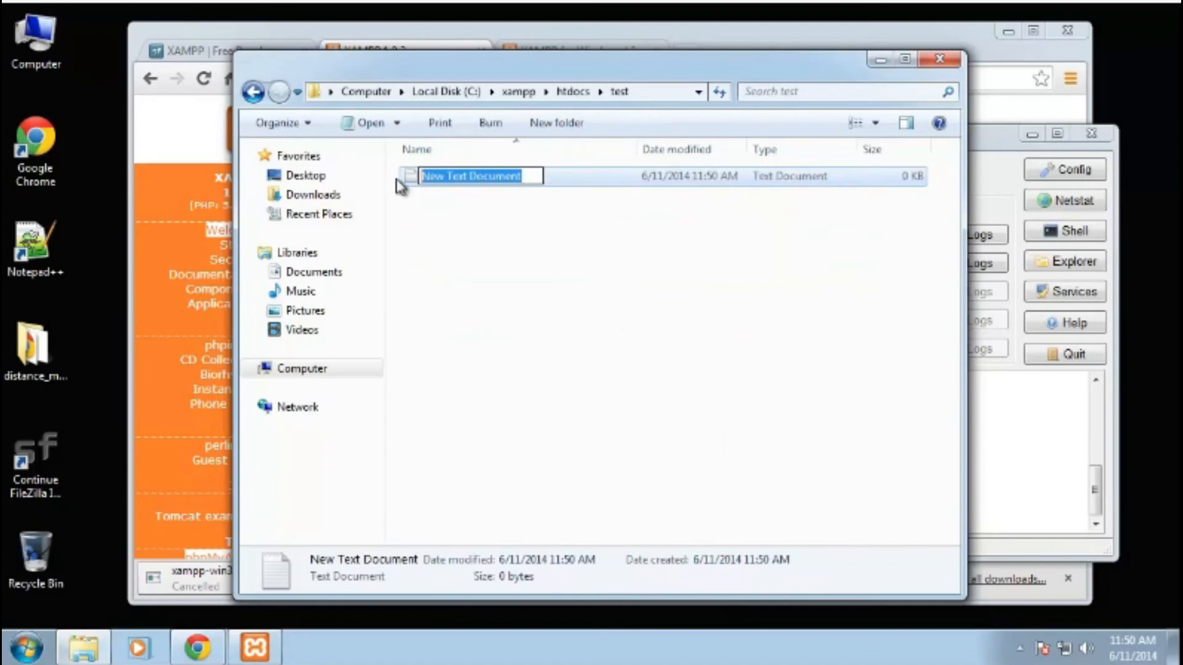
type("index.php")
key("Return")
left_click(434, 230)
left_click(466, 185)
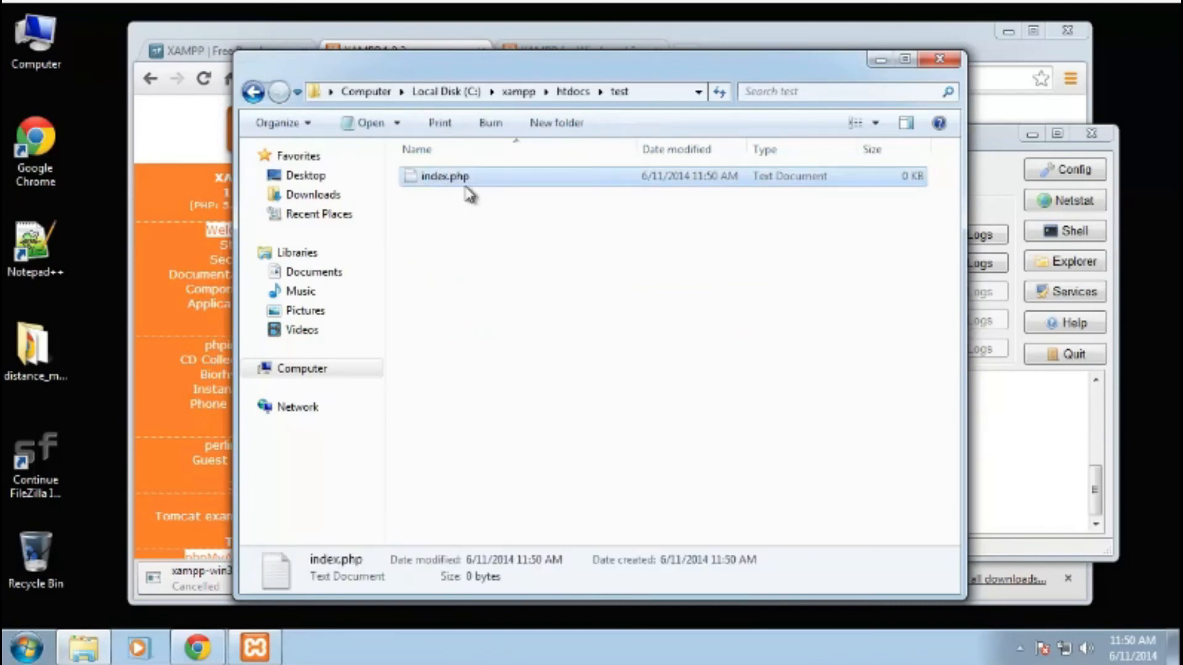
- Open index.php in Notepad and write the code <?php echo 'Im displaying content from PHP'; ?>
double_click(519, 182)
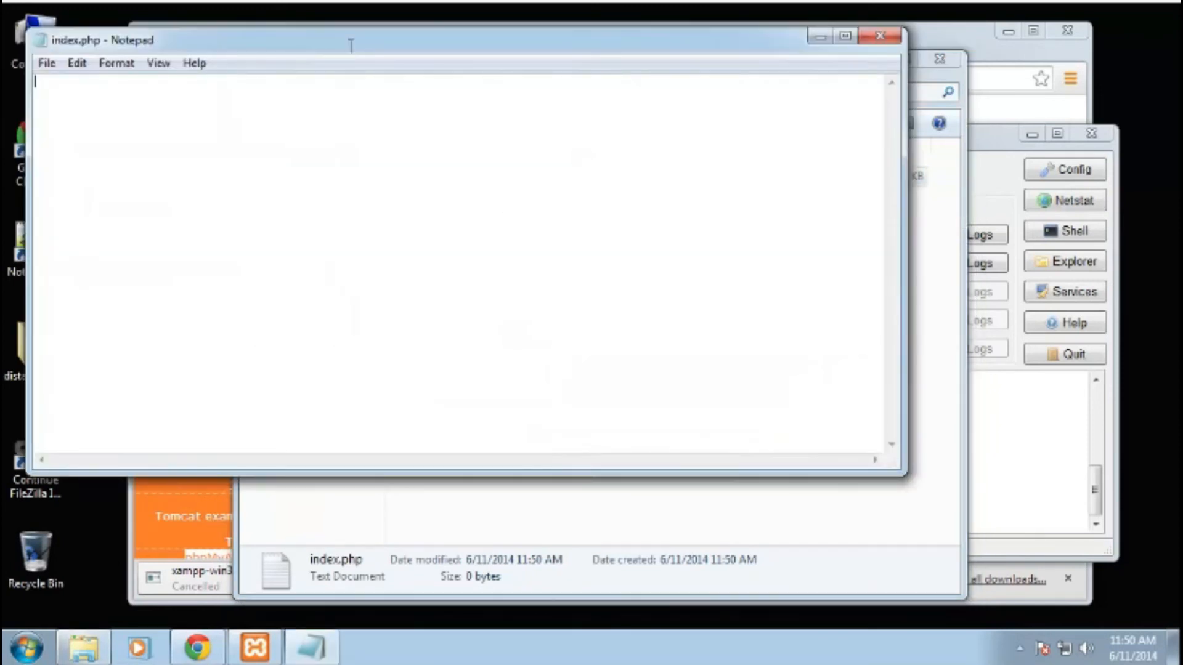
left_click_drag(603, 158, 603, 160)
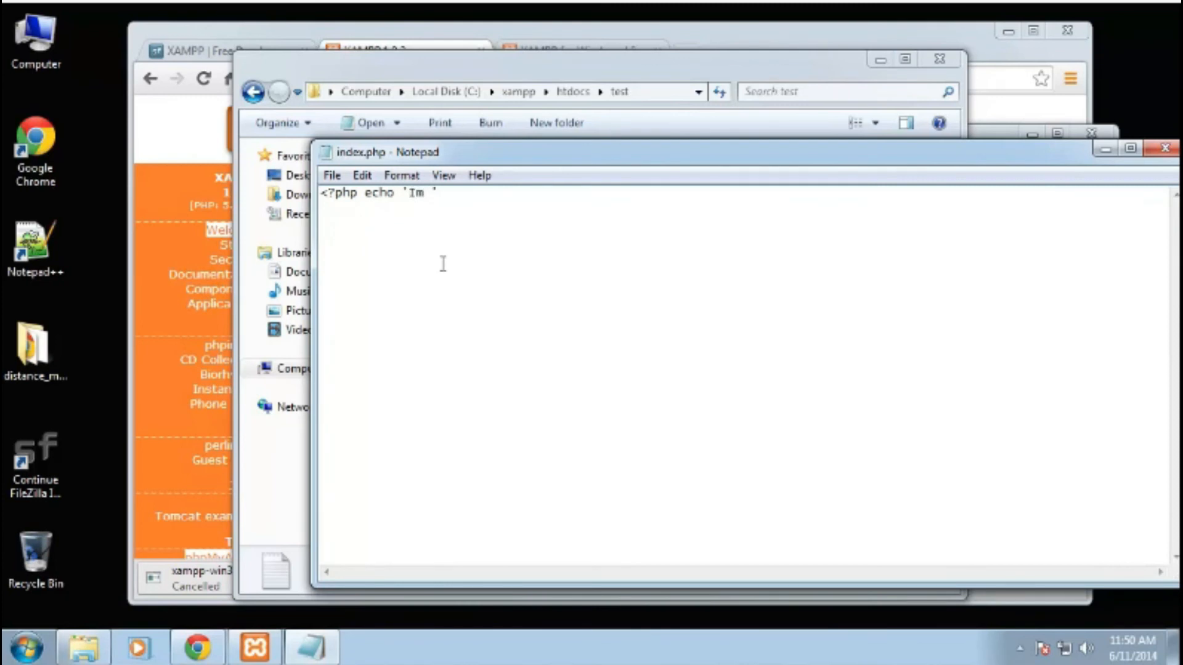
type("g content from PHP")
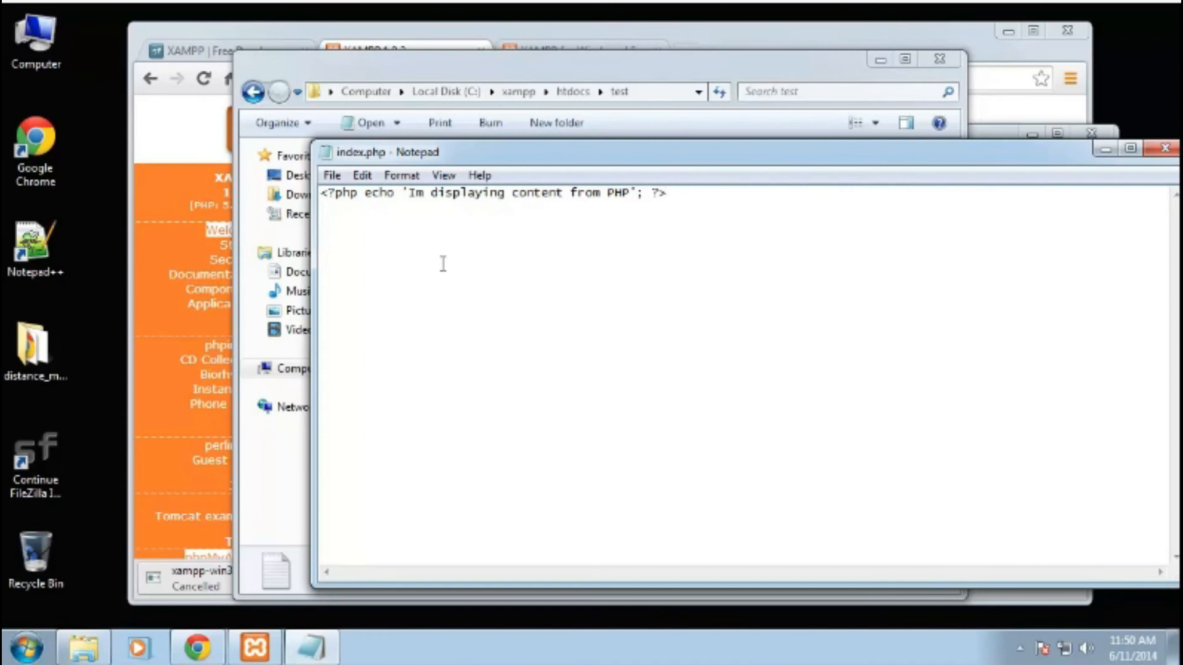
- Browse to localhost/test in the browser
left_click(771, 47)
left_click(491, 85)
type("locsalhost")
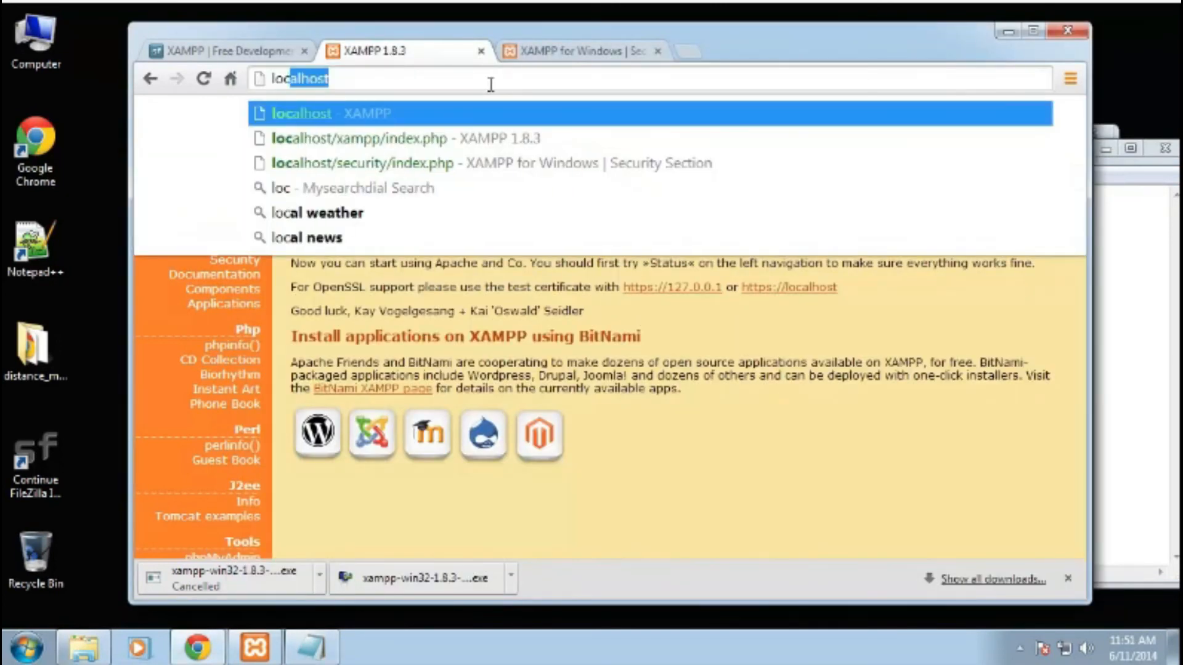
key("BackSpace")
key("BackSpace")
key("BackSpace")
key("BackSpace")
key("BackSpace")
key("BackSpace")
key("BackSpace")
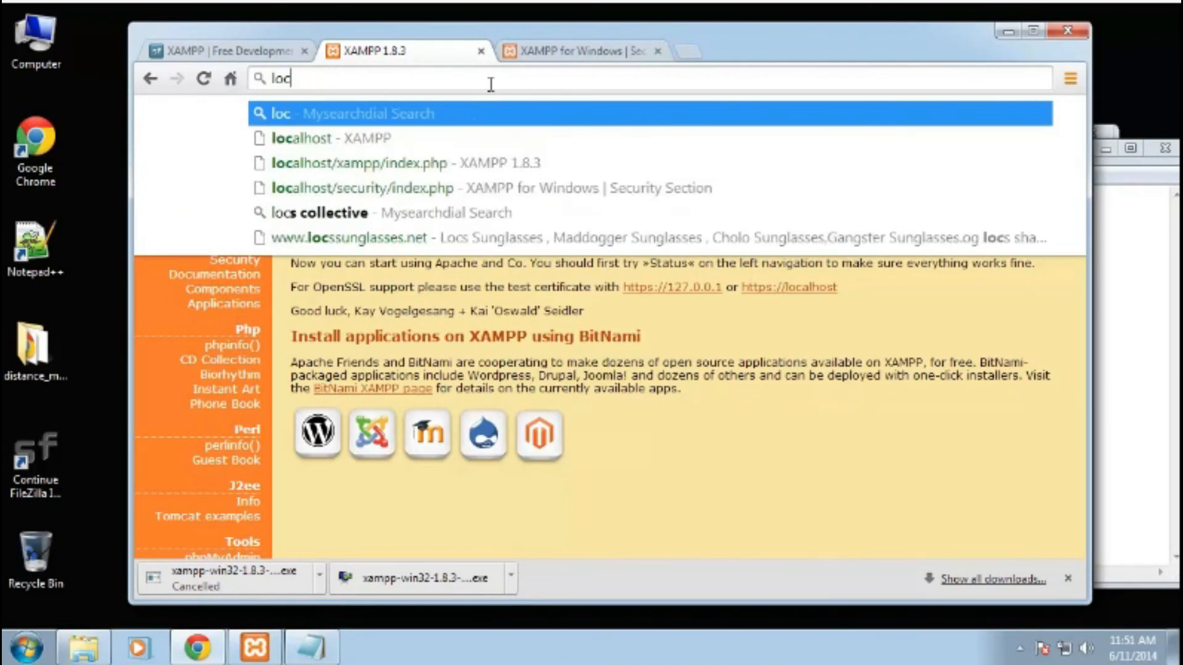
type("alhost/test")
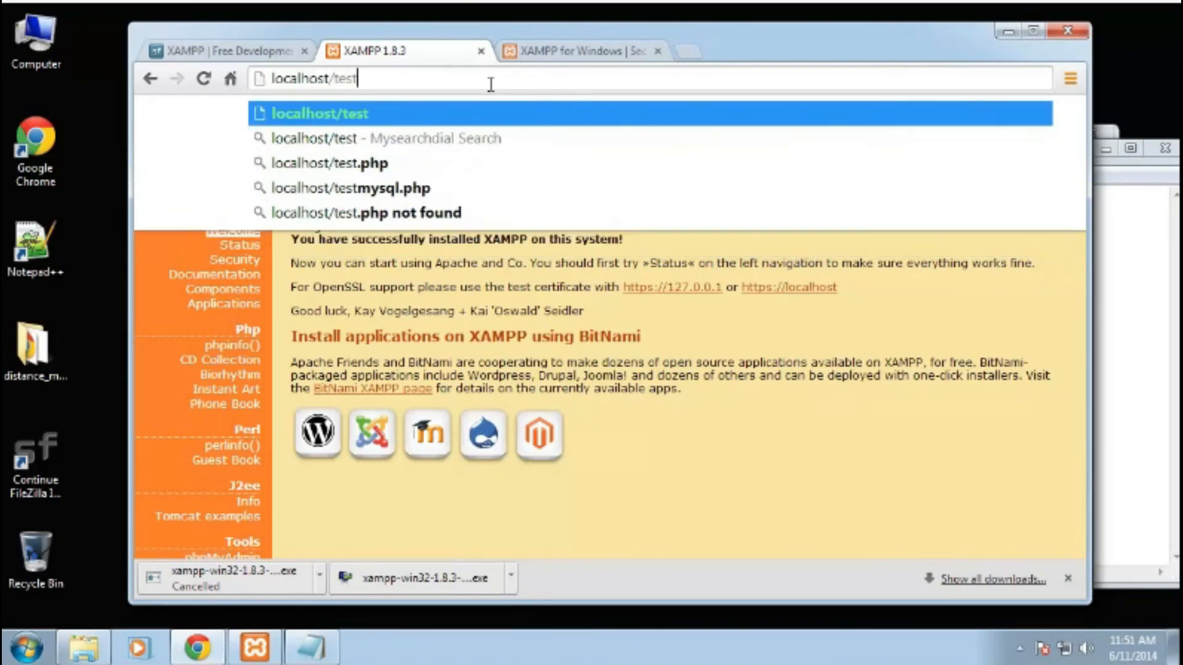
key("Return")
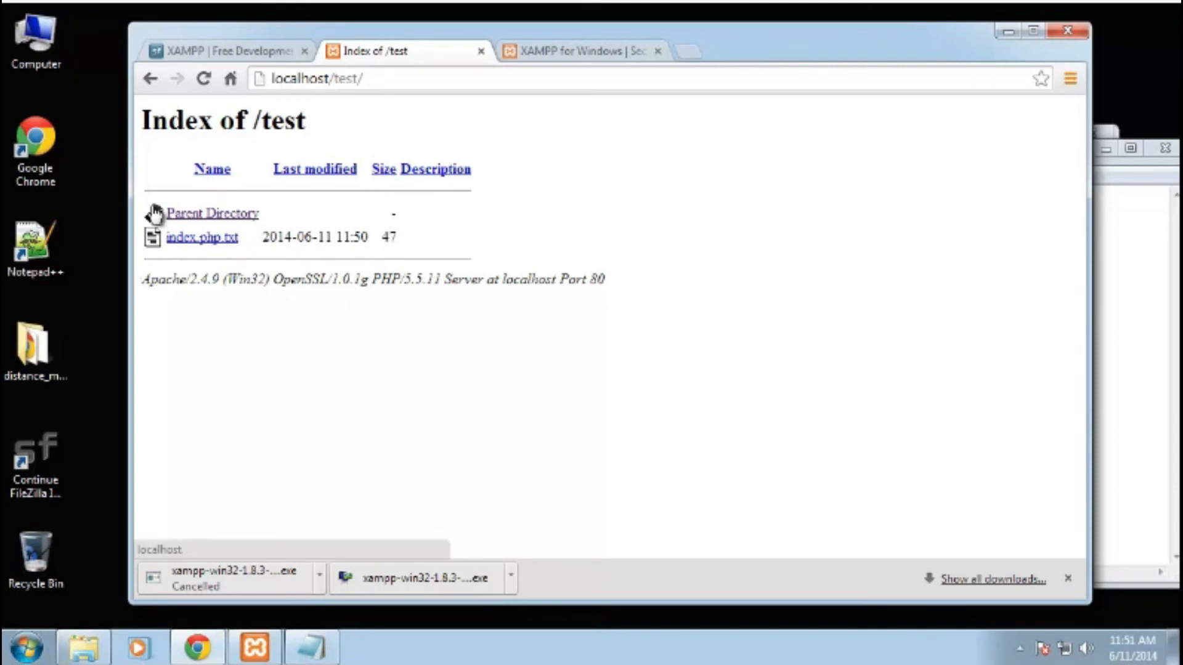
- Turn off hiding of extensions for known file types in the folder options and apply the change
left_click(1149, 270)
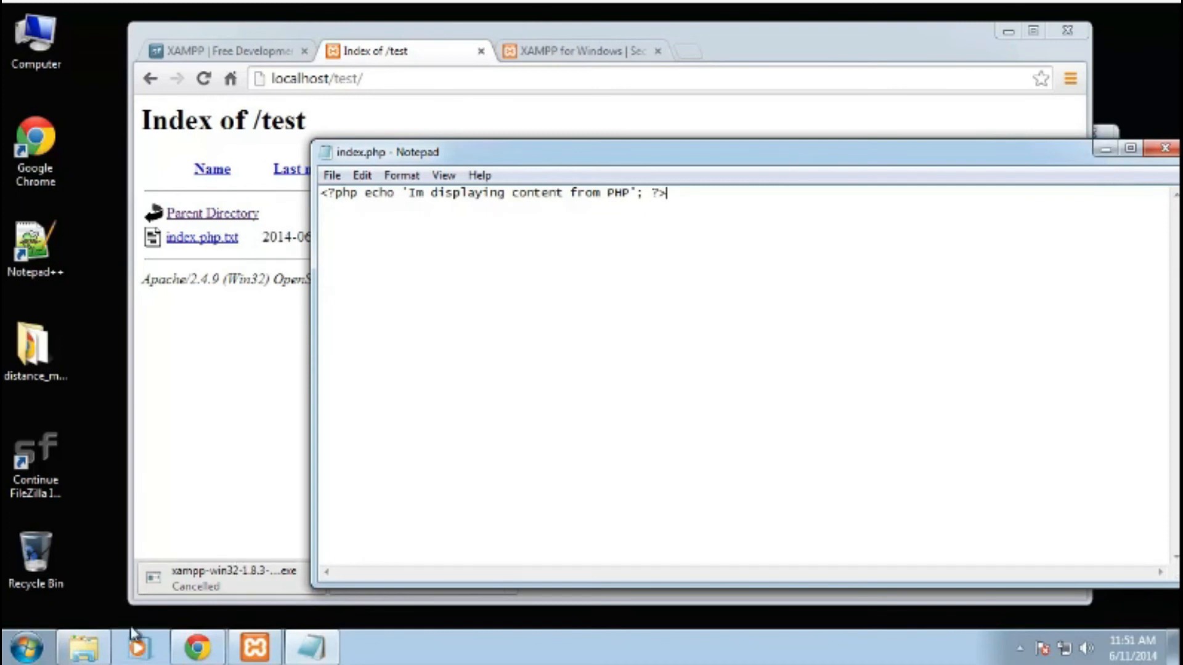
left_click(83, 647)
left_click(517, 345)
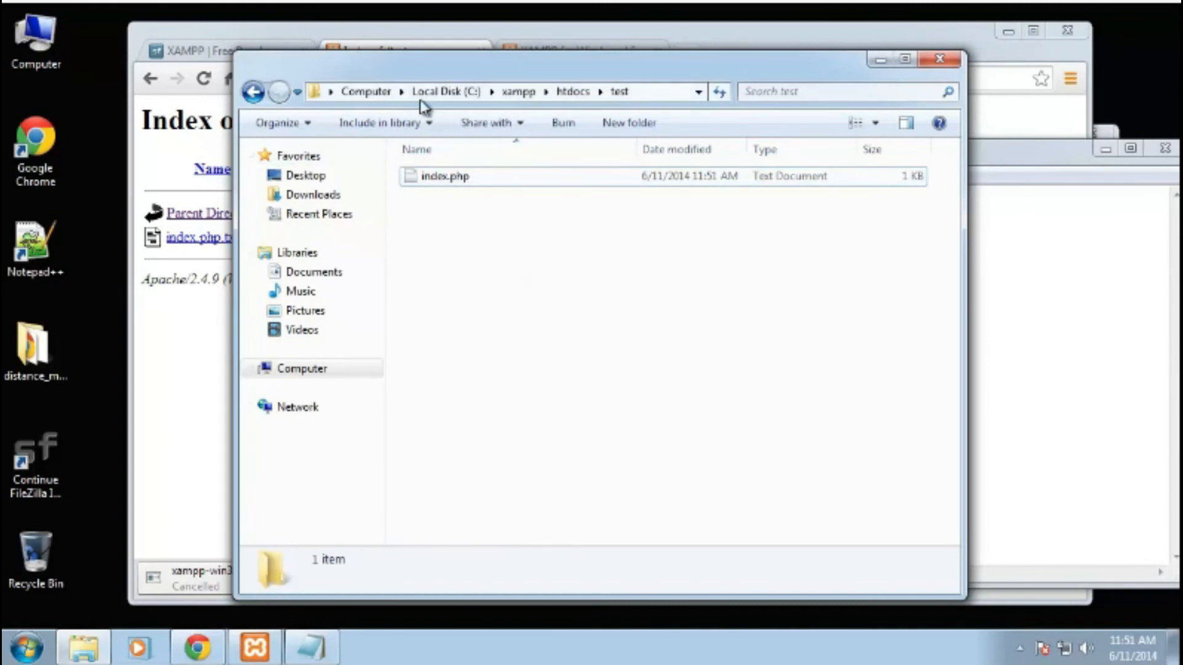
left_click(299, 124)
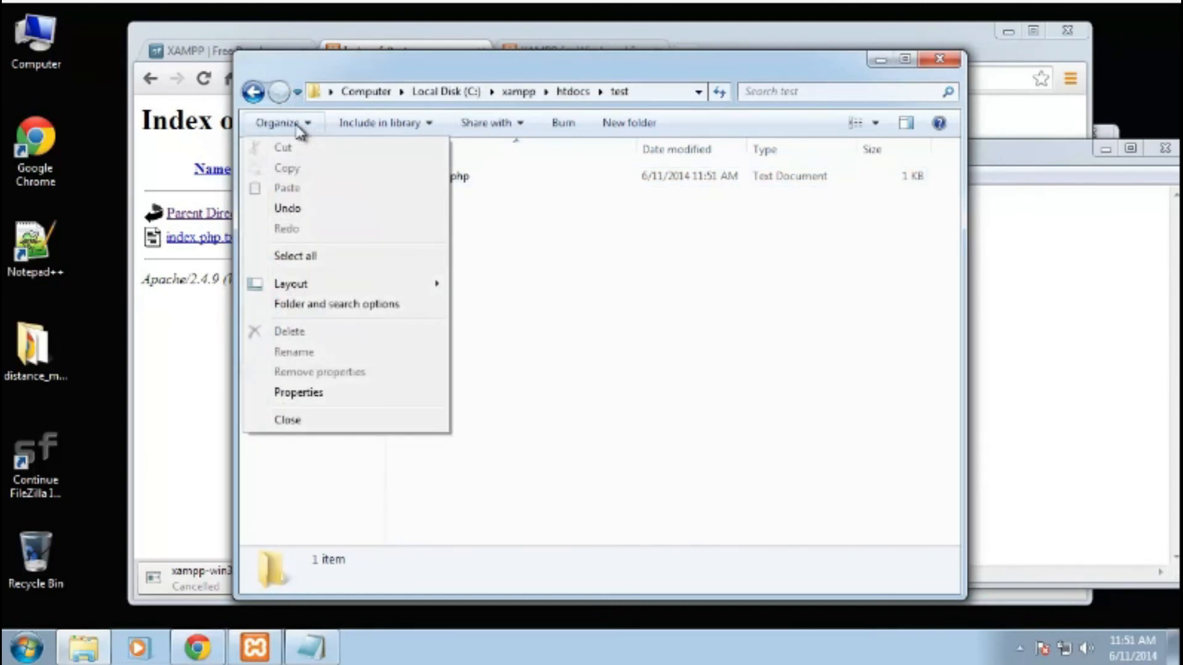
left_click(332, 308)
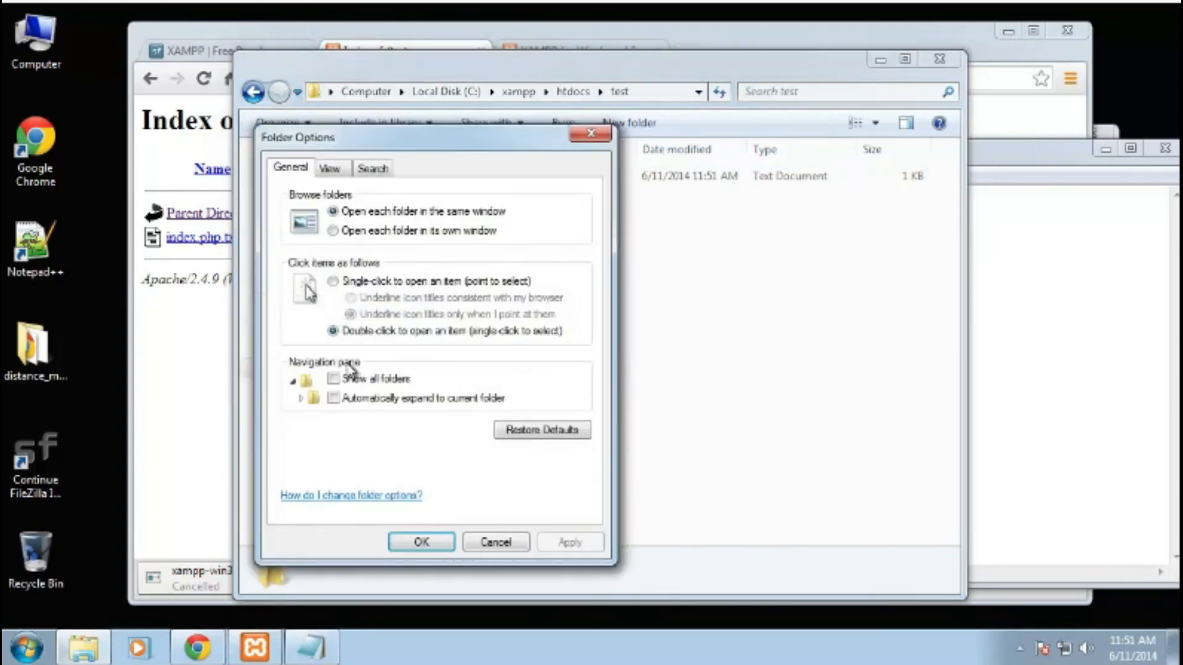
left_click(372, 167)
left_click(328, 169)
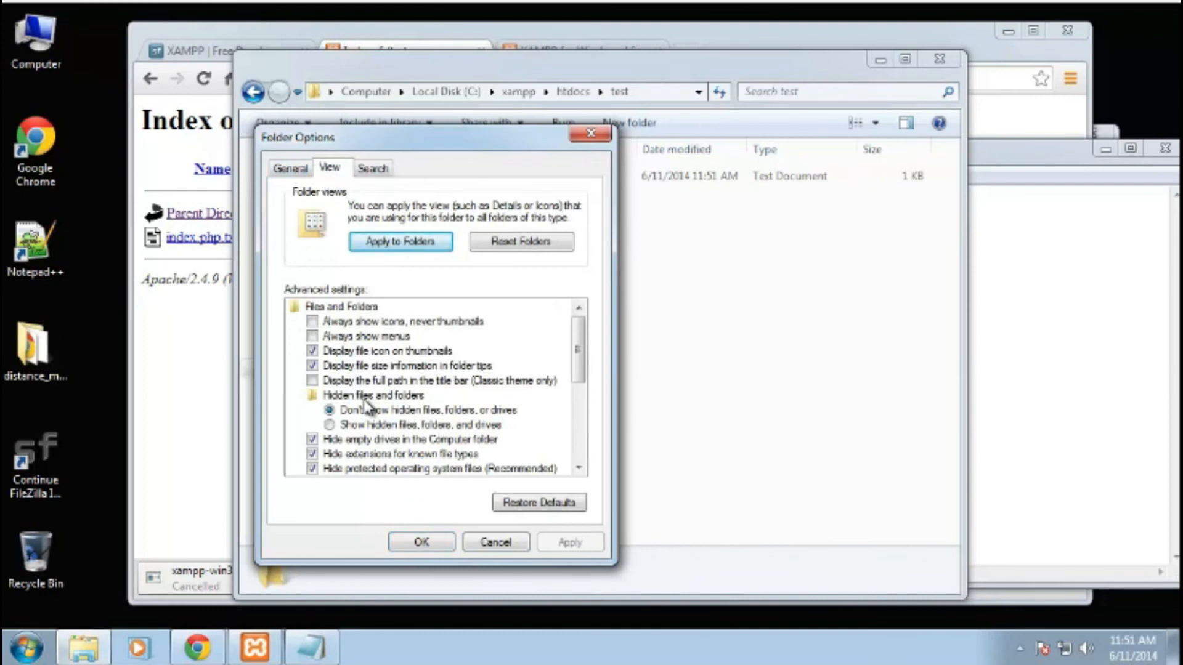
left_click_drag(578, 350, 577, 380)
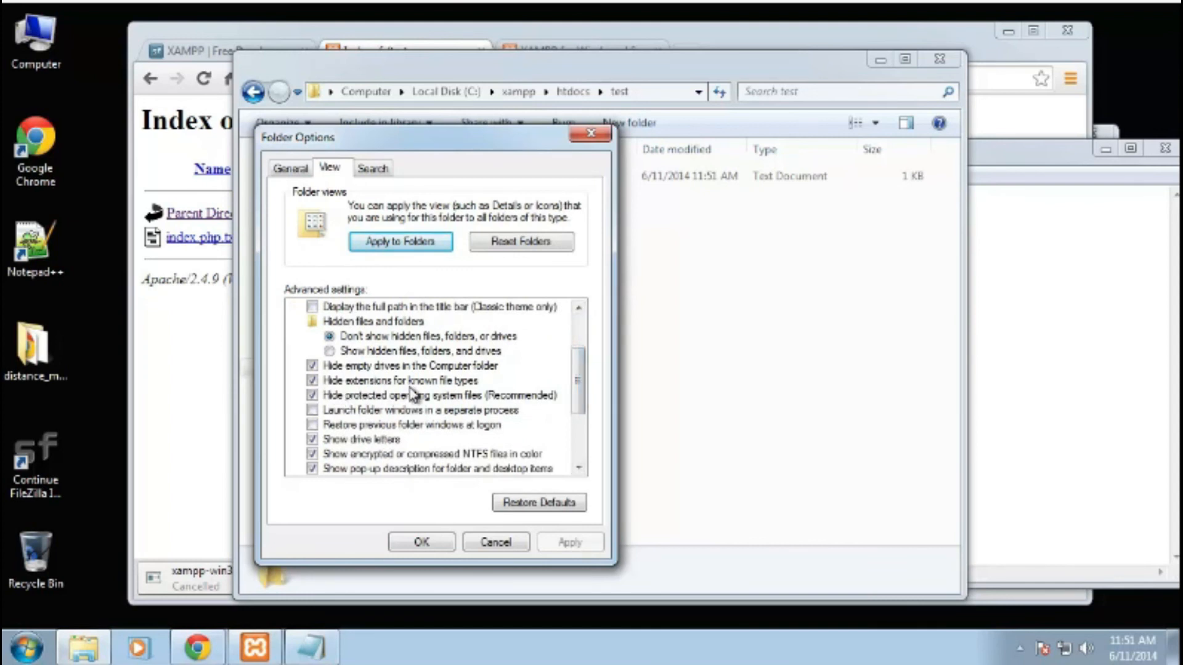
left_click(313, 381)
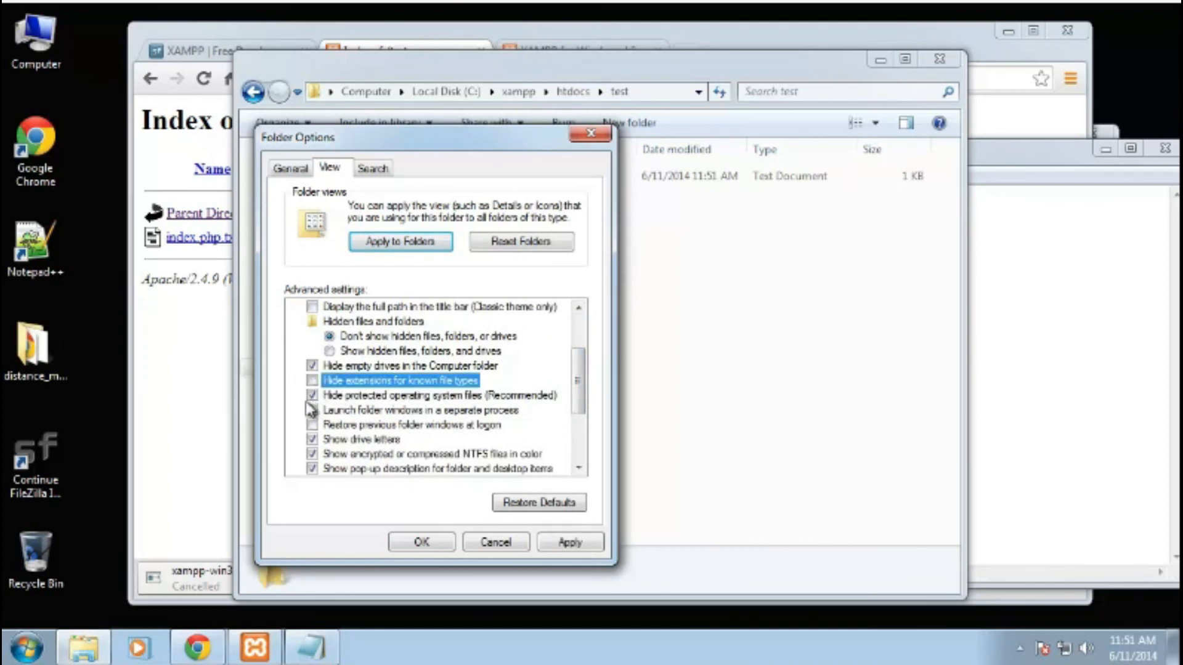
left_click(573, 544)
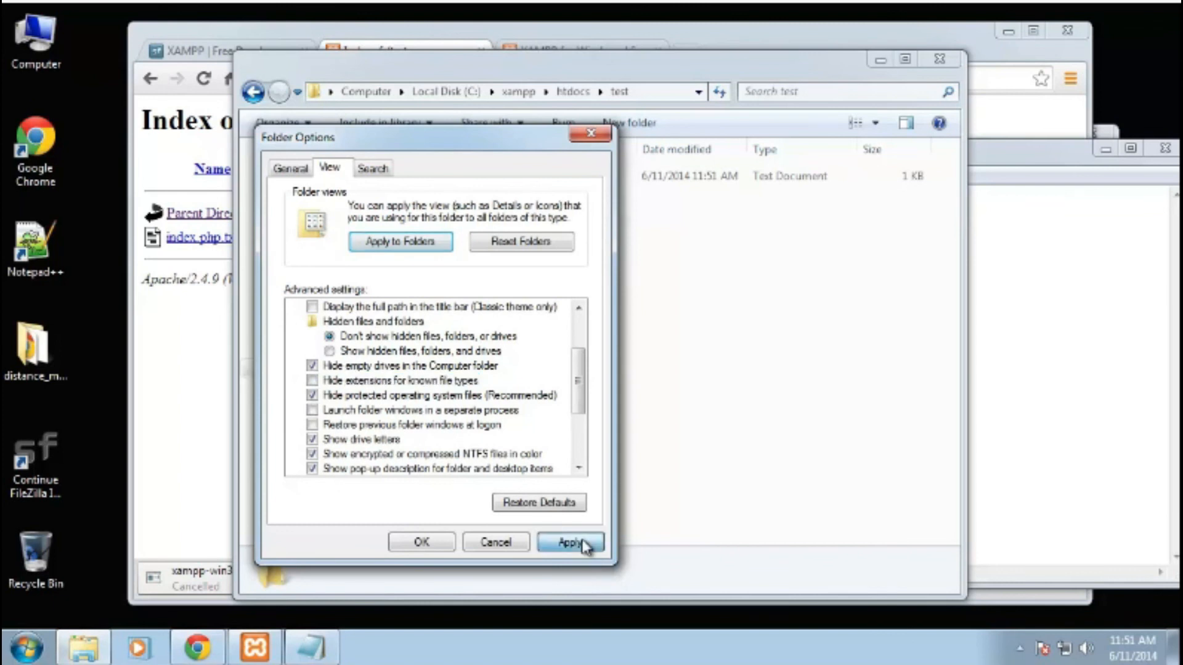
left_click(418, 544)
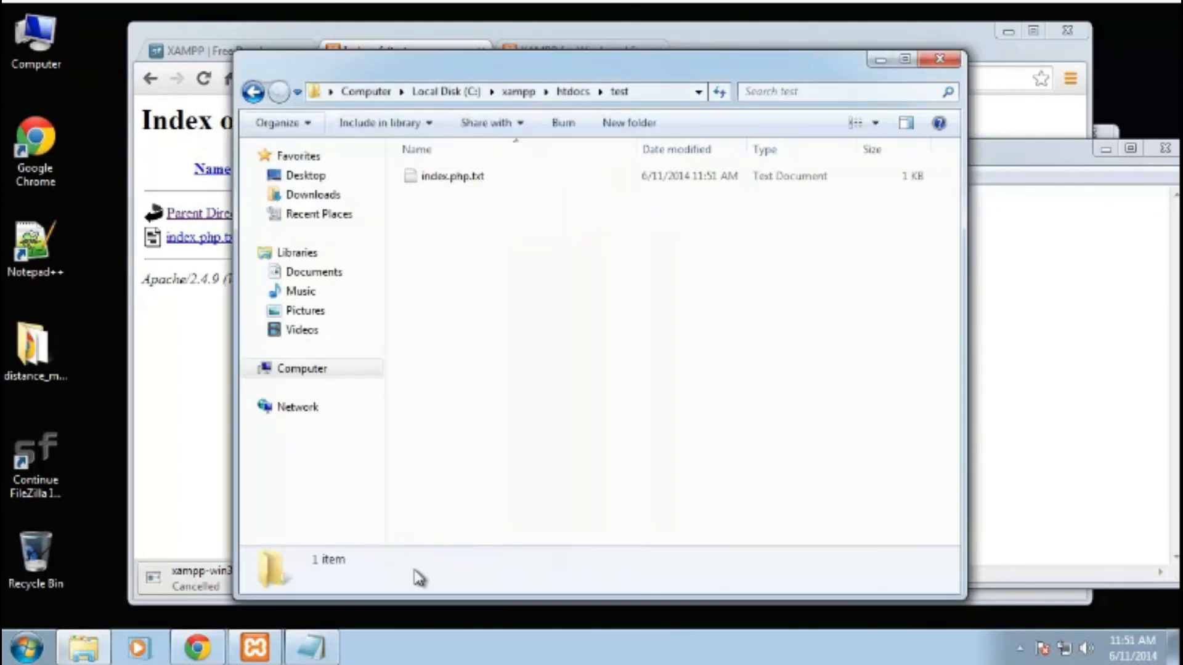
- Rename index.php.txt to index.php, removing the .txt extension, and accept the extension change
left_click(485, 184)
left_click(478, 183)
key("End")
key("BackSpace")
key("BackSpace")
key("BackSpace")
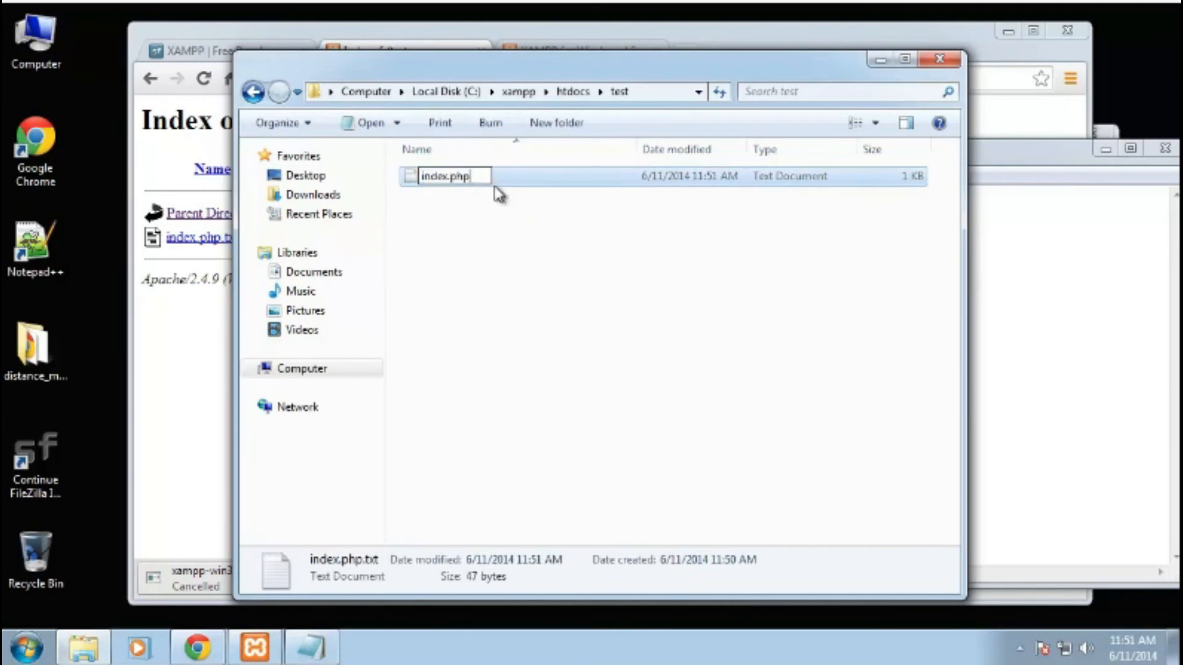
key("Return")
left_click(668, 340)
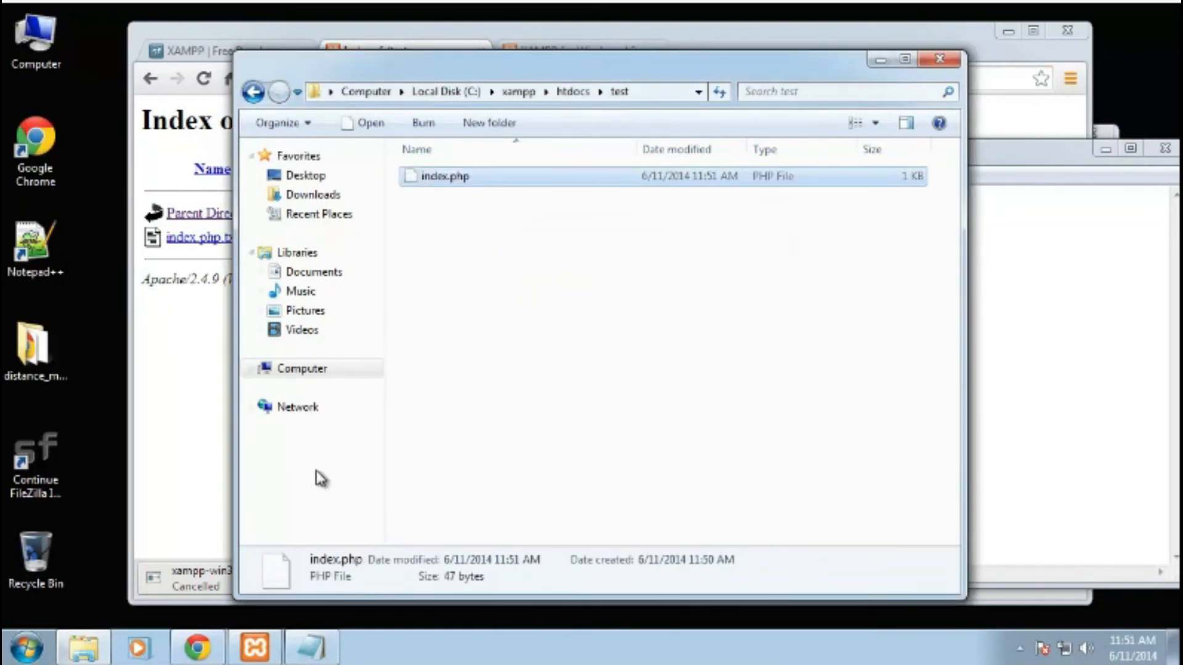
- Reload localhost/test/ in the browser to view the PHP page output
left_click(228, 427)
left_click(379, 79)
left_click(415, 80)
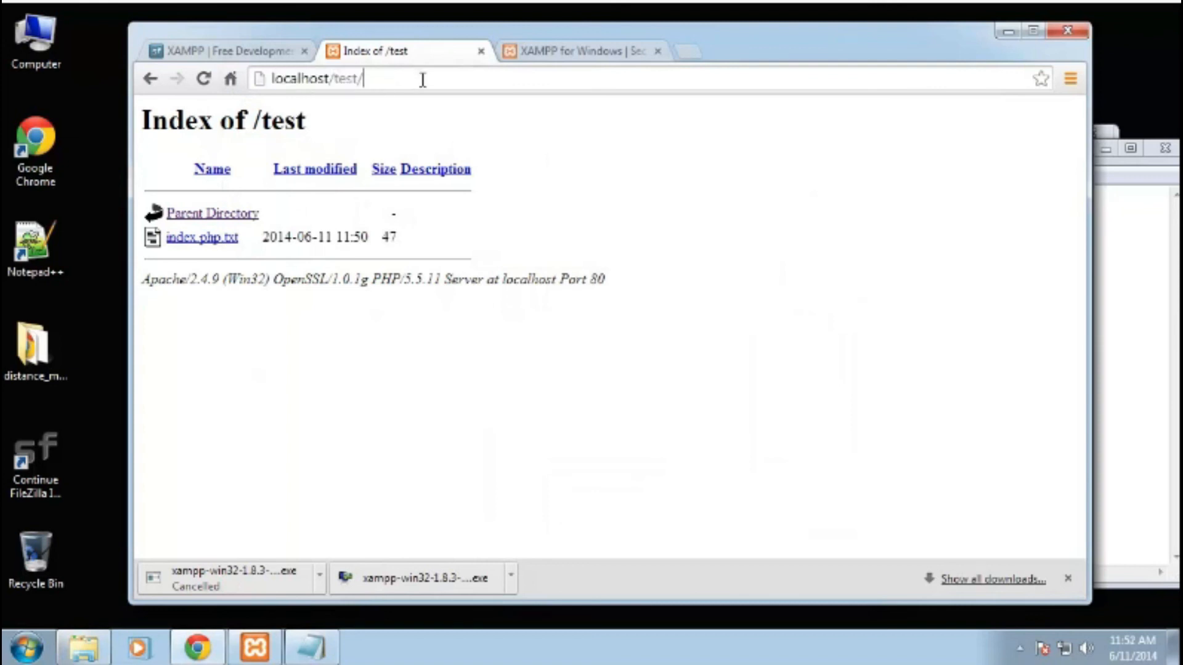
key("Return")
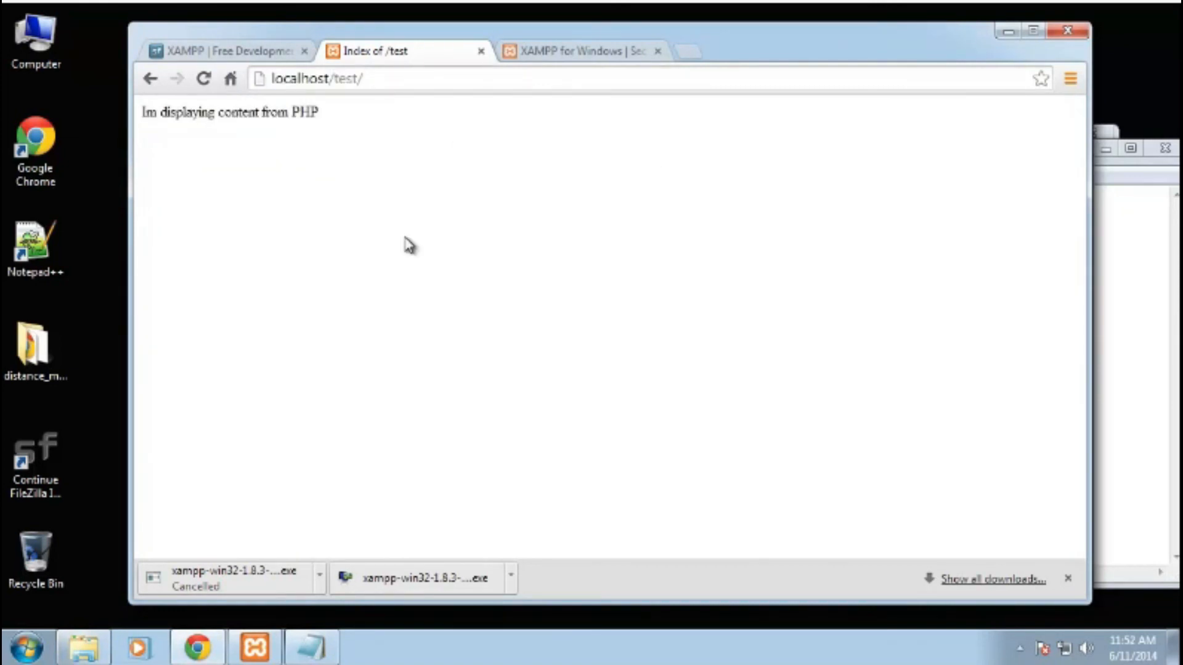